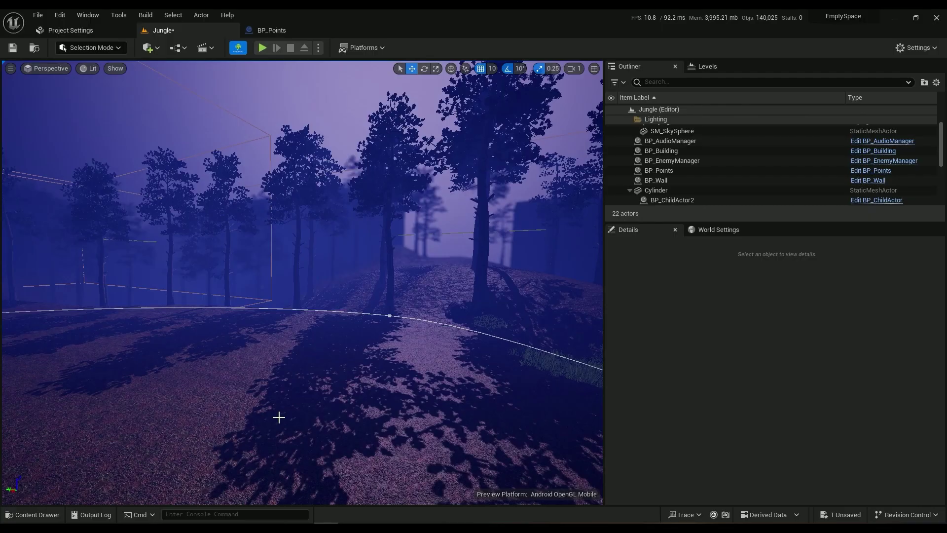
# - Create a new material named M_DecalTut in the StarterContent Materials folder
pyautogui.moveTo(302, 282); pyautogui.dragTo(327, 323, button='right')
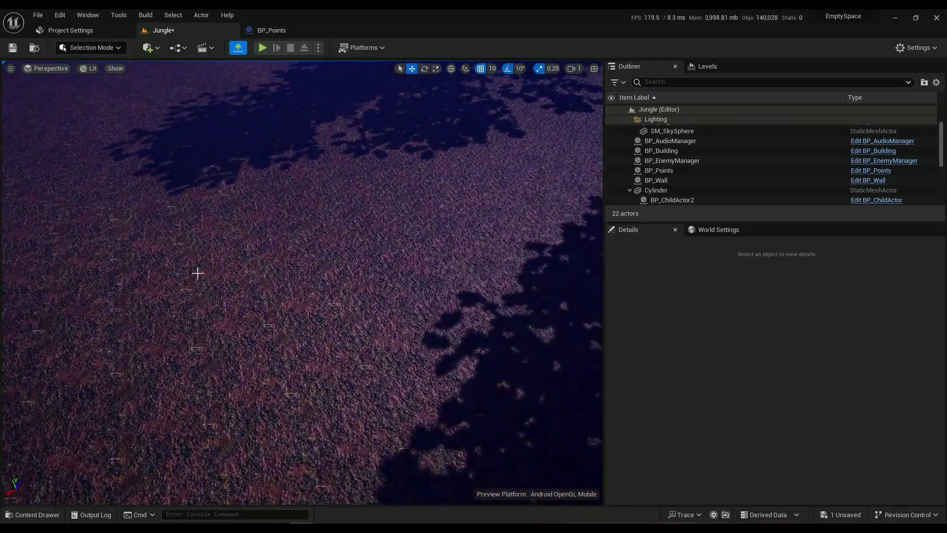
pyautogui.click(33, 514)
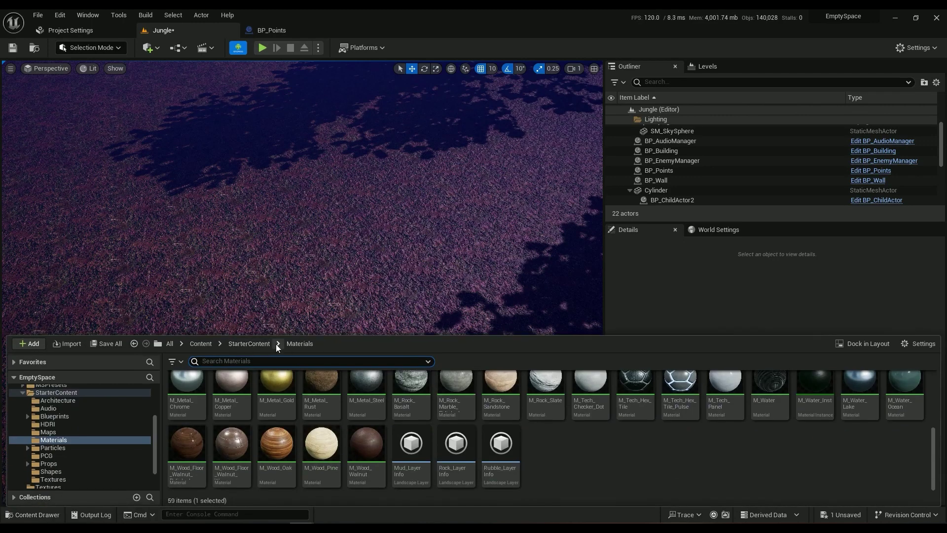
pyautogui.rightClick(534, 449)
pyautogui.click(576, 173)
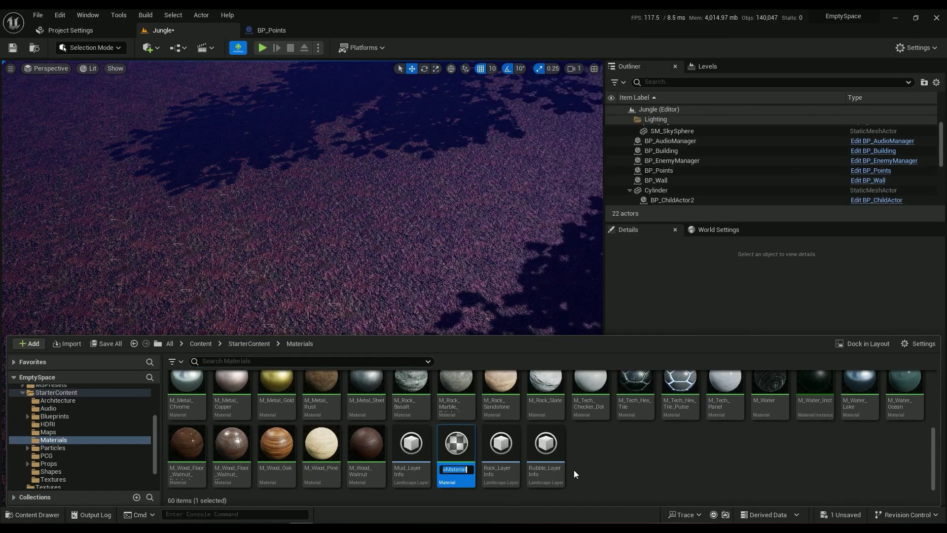
pyautogui.write('M')
pyautogui.write('_DecalTut')
pyautogui.press('Return')
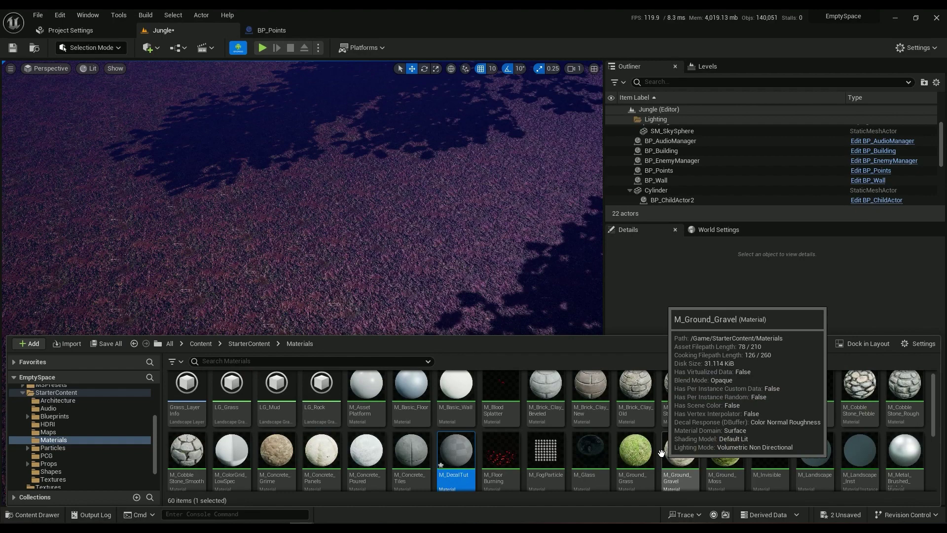
# - Open the M_DecalTut material and set its Material Domain to Deferred Decal and its Blend Mode to Translucent
pyautogui.doubleClick(454, 450)
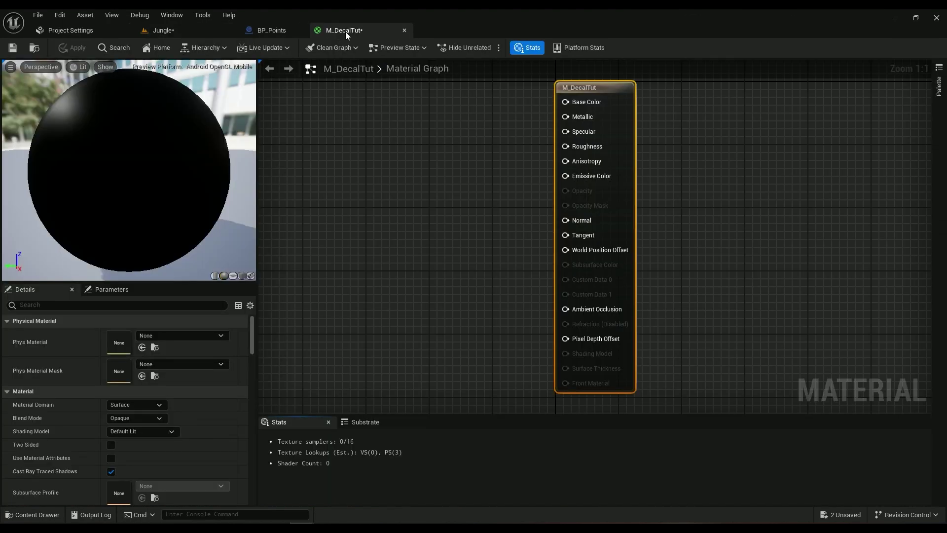
pyautogui.scroll(-4, 519, 303)
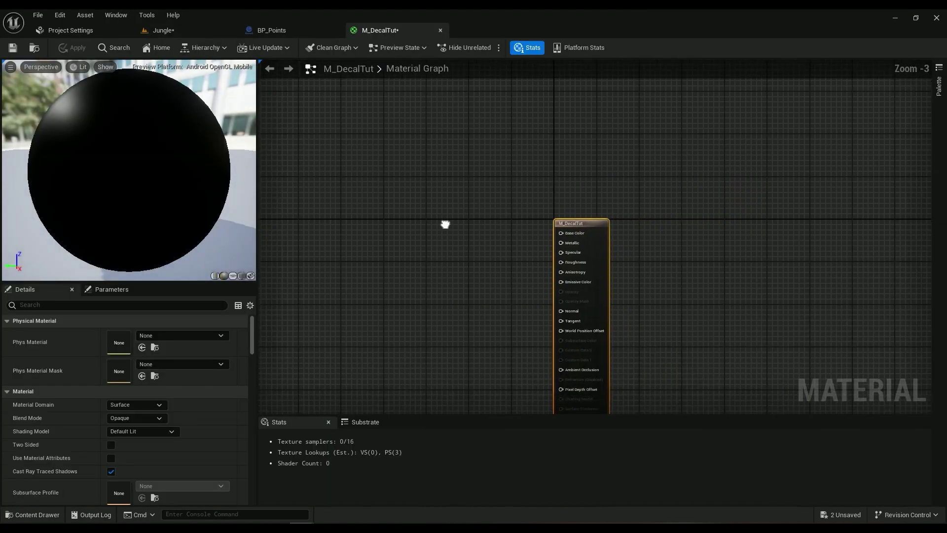
pyautogui.click(129, 406)
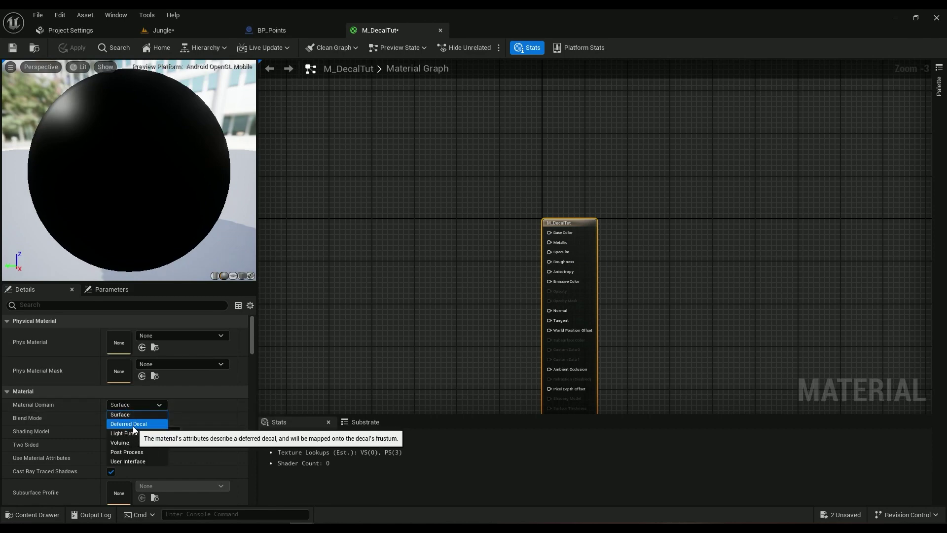
pyautogui.click(130, 424)
pyautogui.click(133, 417)
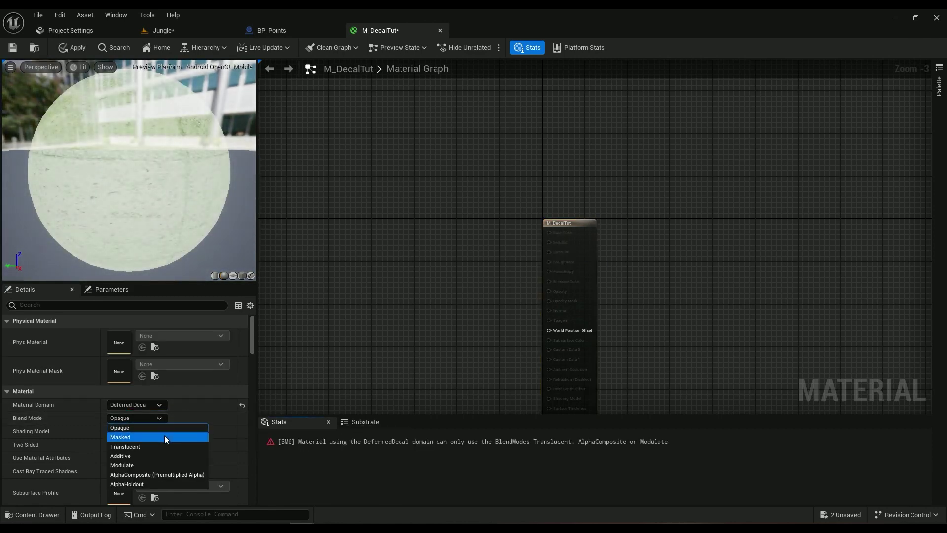
pyautogui.click(139, 446)
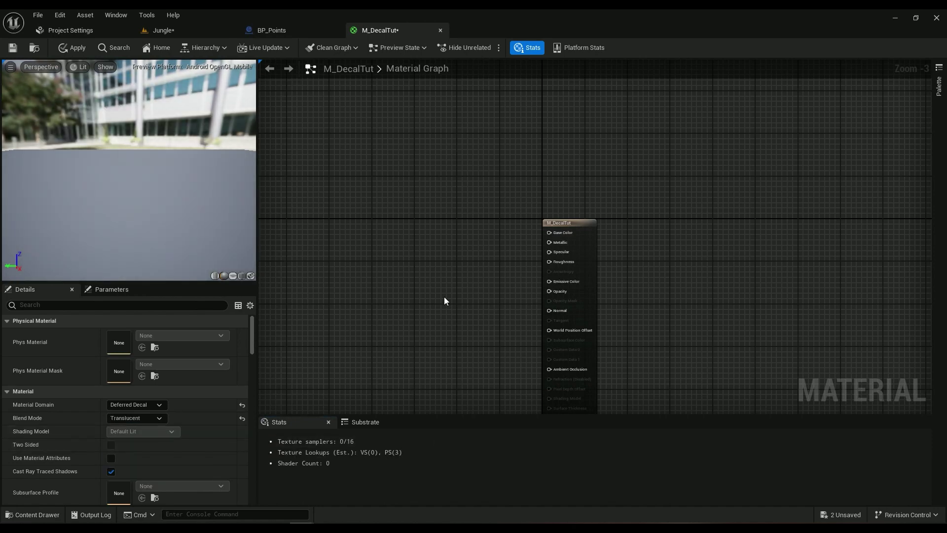
# - Add a Constant3Vector node to the material graph and set its colour to red, about 1.0, 0.04, 0.02
pyautogui.moveTo(468, 293); pyautogui.dragTo(552, 242, button='right')
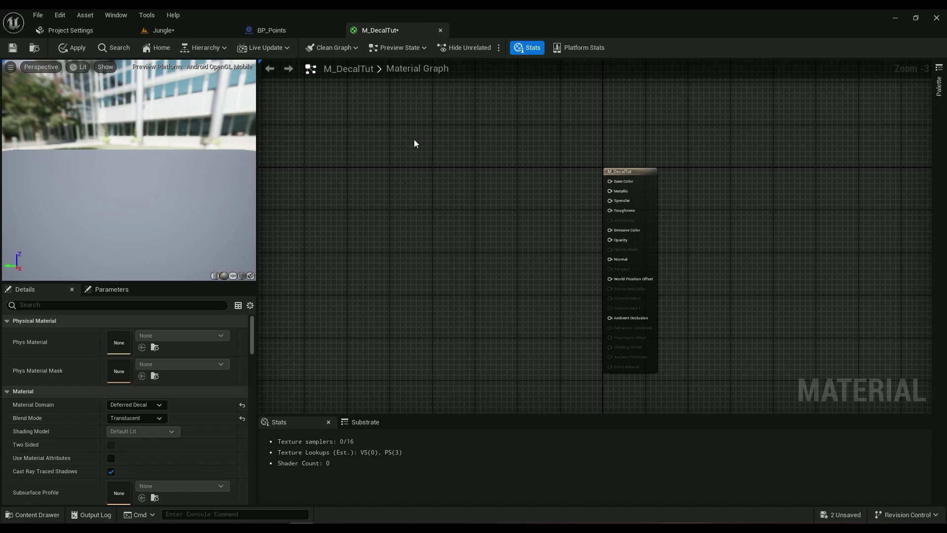
pyautogui.moveTo(378, 162); pyautogui.dragTo(431, 185, button='right')
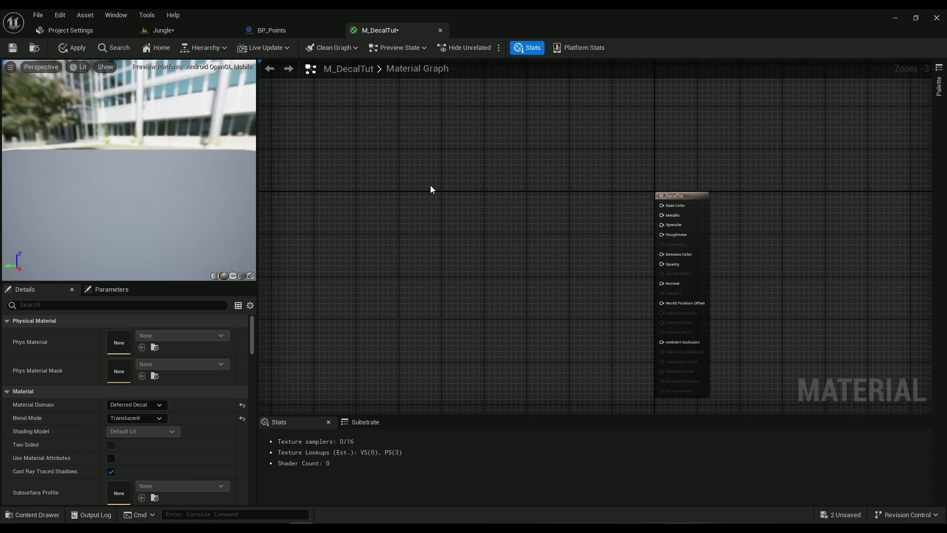
pyautogui.press('3')
pyautogui.click(398, 143)
pyautogui.click(123, 335)
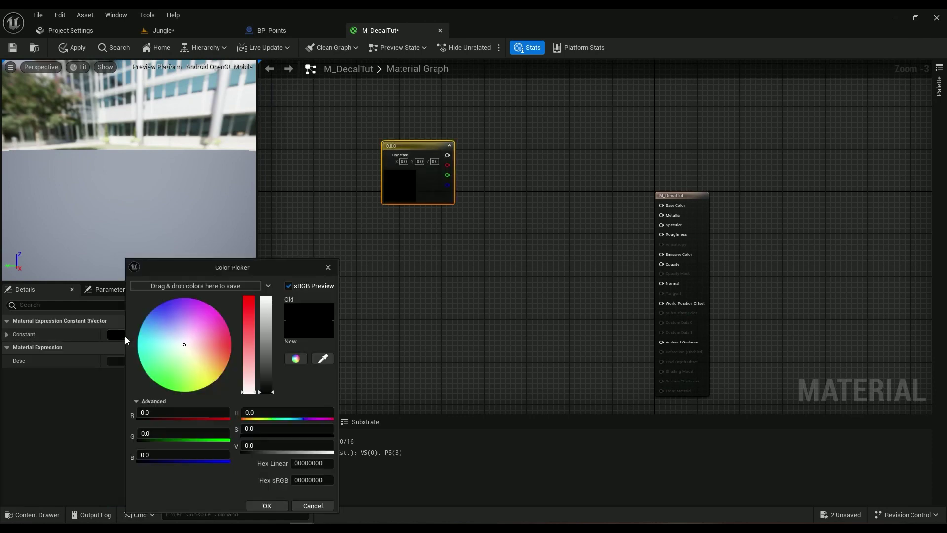
pyautogui.moveTo(249, 321); pyautogui.dragTo(267, 288)
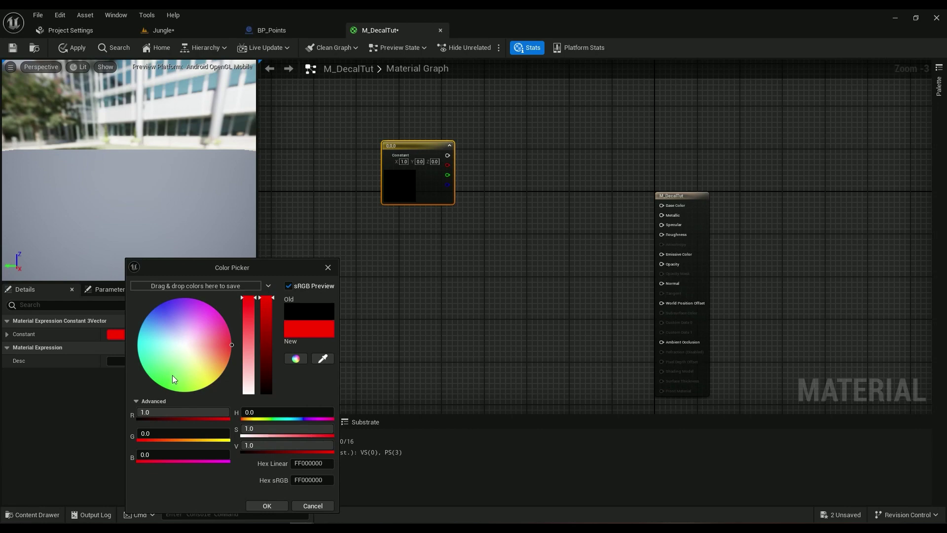
pyautogui.moveTo(211, 362); pyautogui.dragTo(231, 345)
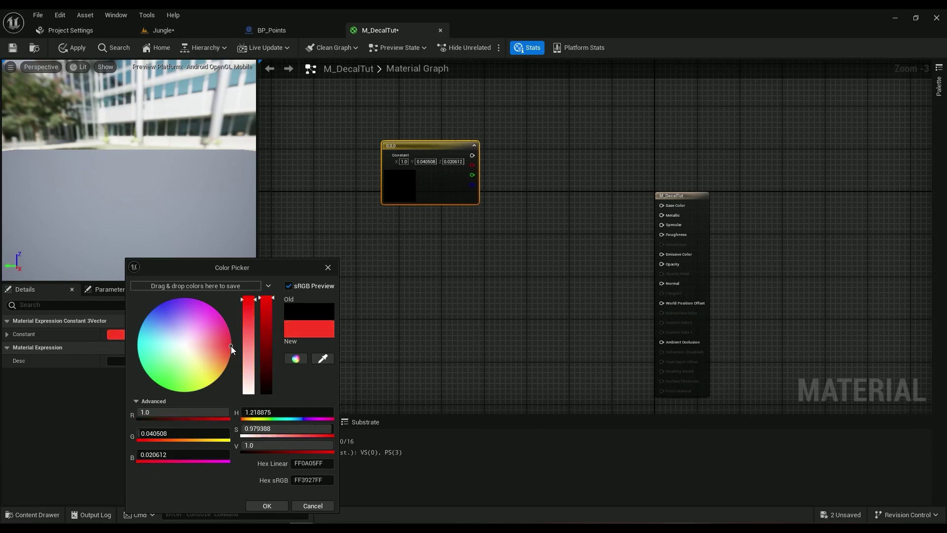
pyautogui.click(276, 507)
# - Add a Multiply node and connect the red colour constant's output to its A input
pyautogui.moveTo(421, 271); pyautogui.dragTo(391, 357, button='right')
pyautogui.moveTo(405, 235); pyautogui.dragTo(375, 130)
pyautogui.moveTo(400, 249); pyautogui.dragTo(450, 272, button='right')
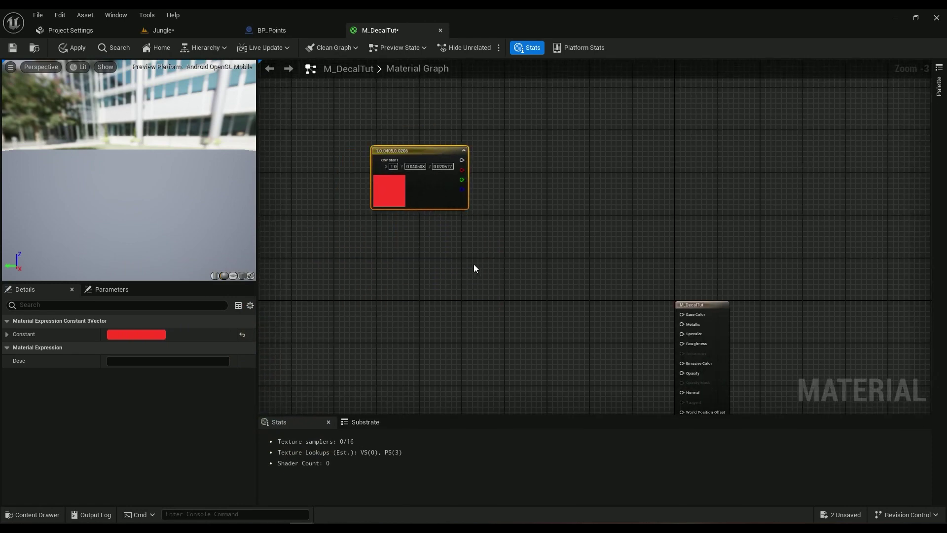
pyautogui.click(488, 249)
pyautogui.moveTo(462, 160); pyautogui.dragTo(495, 262)
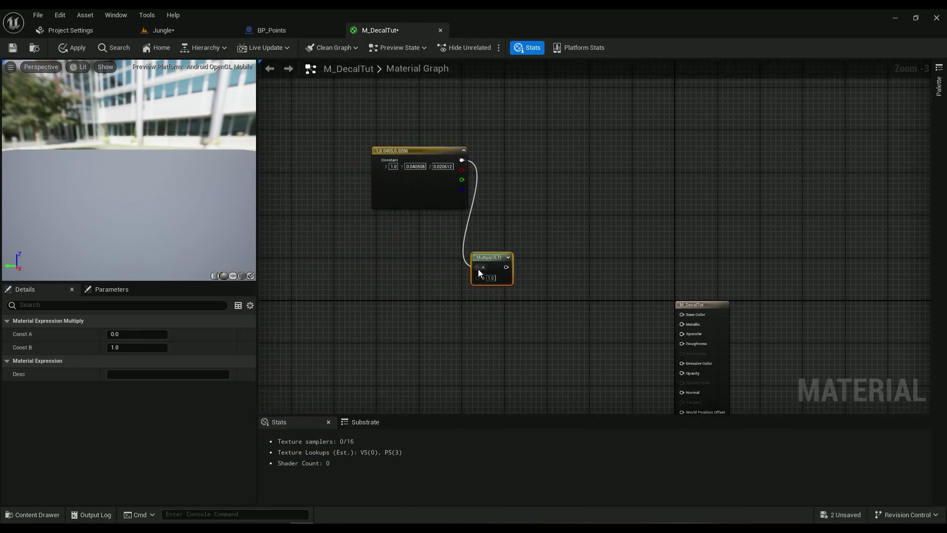
# - Add a TextureSample node to the graph before the colour constant and Multiply nodes
pyautogui.moveTo(402, 263); pyautogui.dragTo(540, 283, button='right')
pyautogui.moveTo(431, 243); pyautogui.dragTo(509, 240, button='right')
pyautogui.rightClick(389, 229)
pyautogui.write('texturesam')
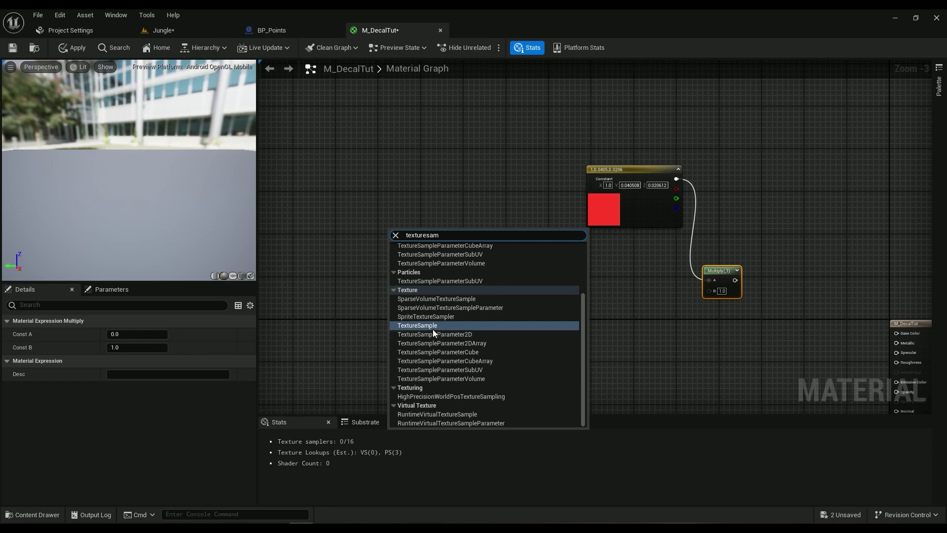
pyautogui.click(434, 328)
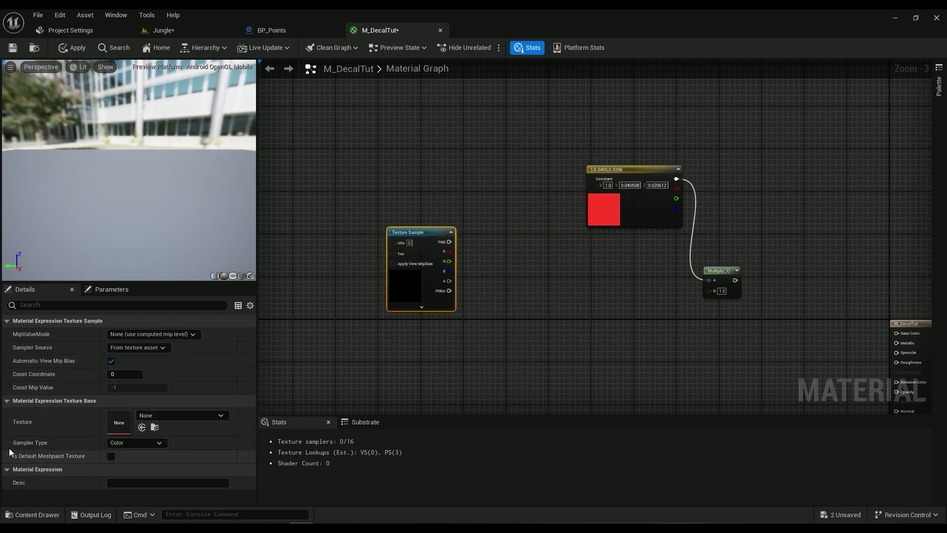
# - Search the textures for noise and assign T_Perlin_Noise_M to the Texture Sample node
pyautogui.click(198, 415)
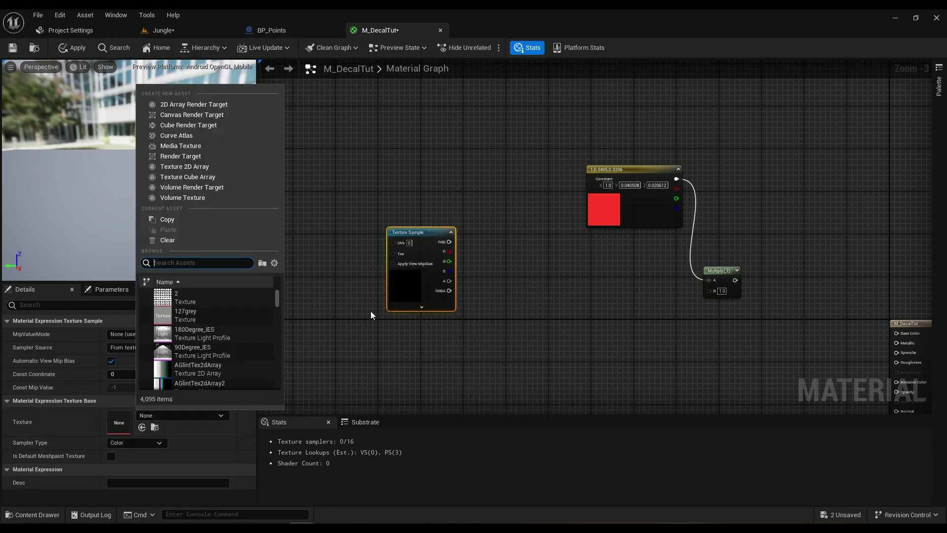
pyautogui.write('no')
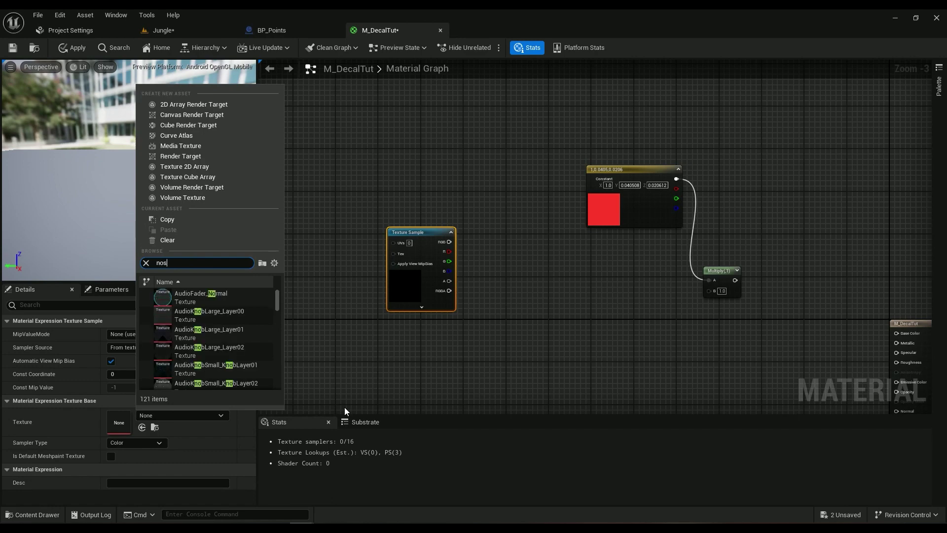
pyautogui.write('o')
pyautogui.press('BackSpace')
pyautogui.write('ise')
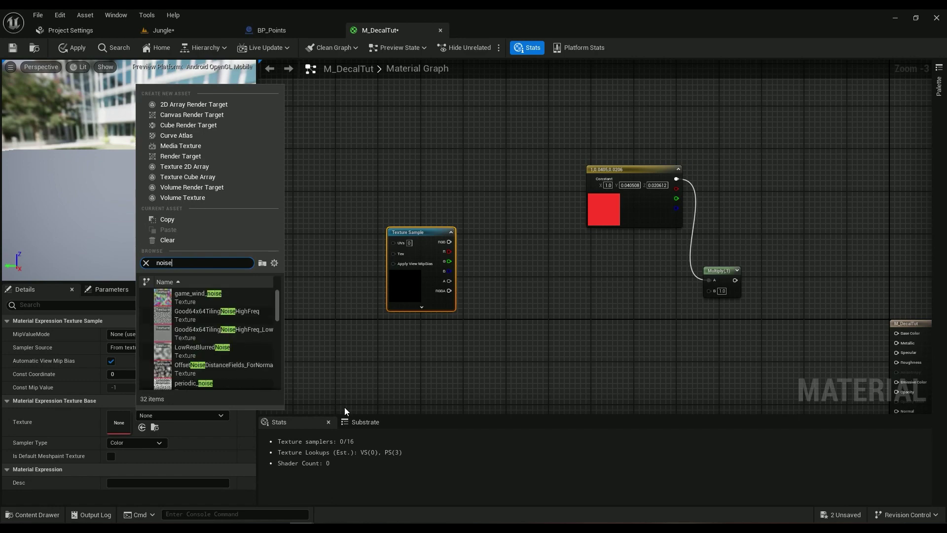
pyautogui.scroll(-2, 191, 332)
pyautogui.scroll(-3, 190, 332)
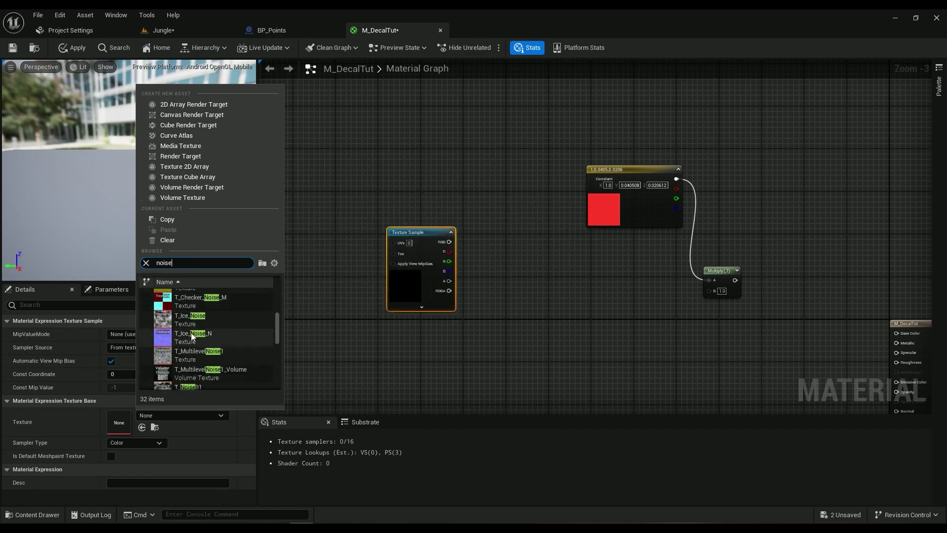
pyautogui.scroll(-3, 203, 338)
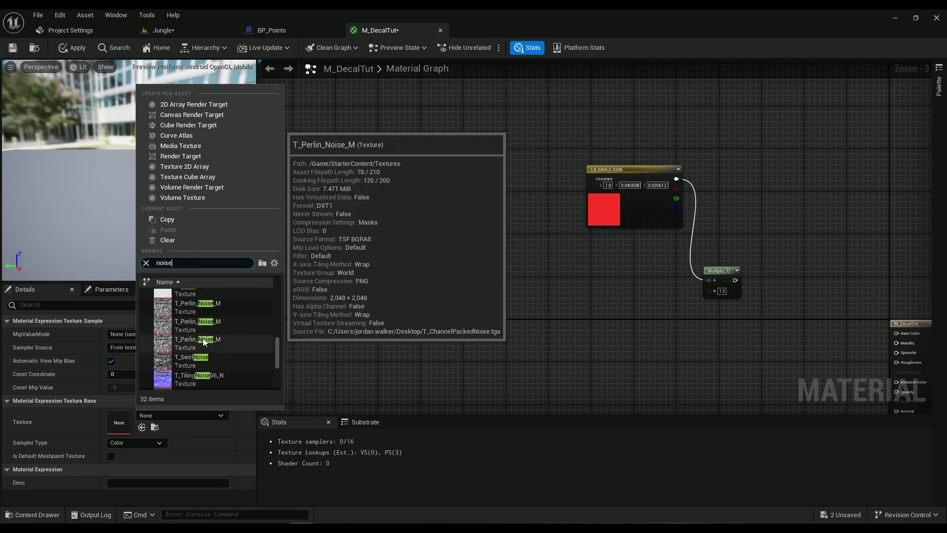
pyautogui.moveTo(210, 310)
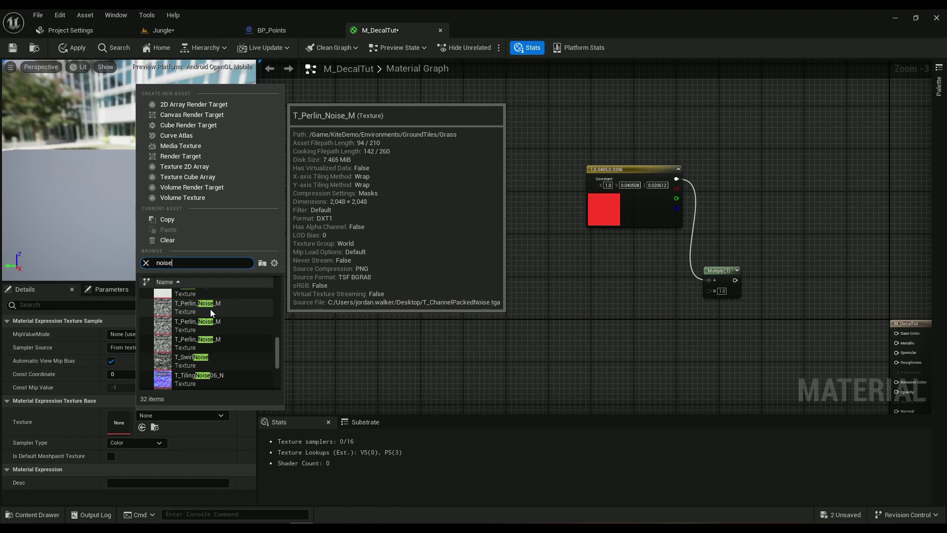
pyautogui.scroll(-3, 211, 308)
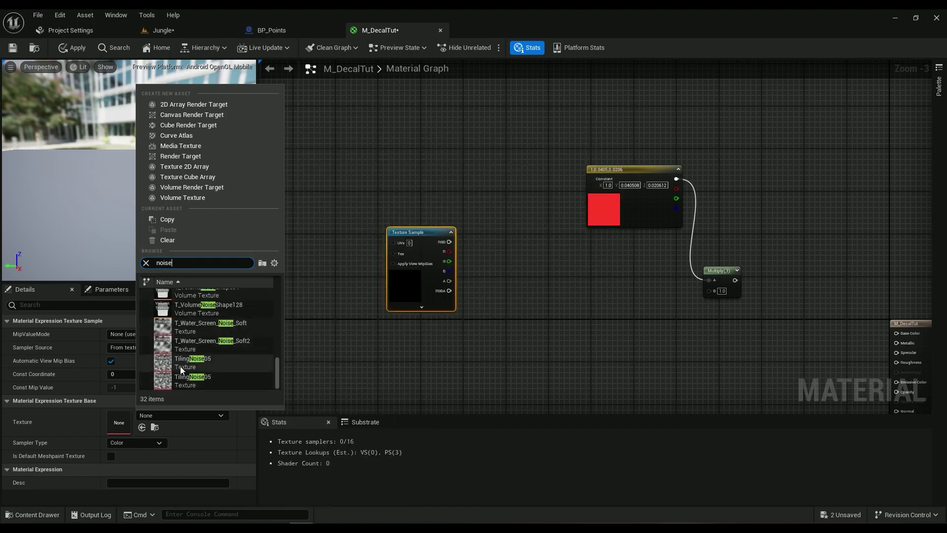
pyautogui.scroll(3, 198, 357)
pyautogui.scroll(2, 199, 368)
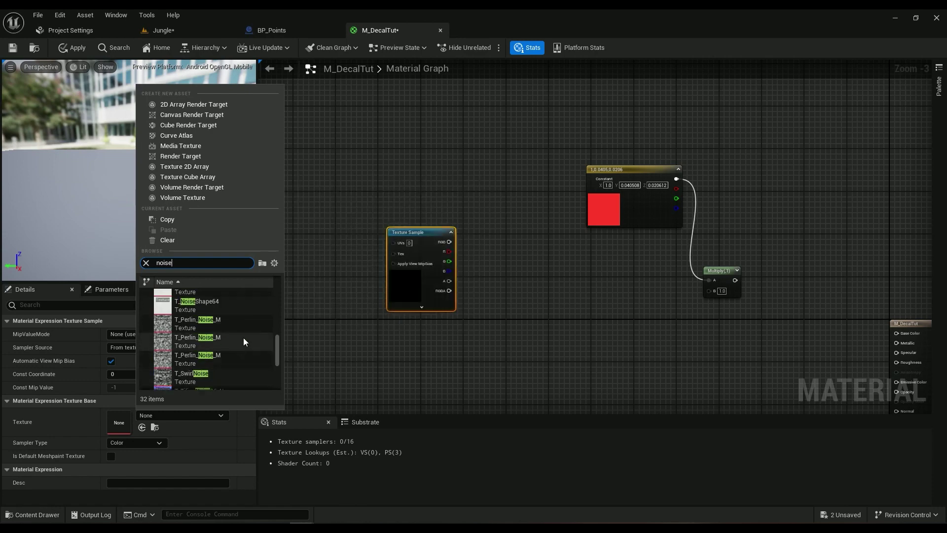
pyautogui.click(194, 324)
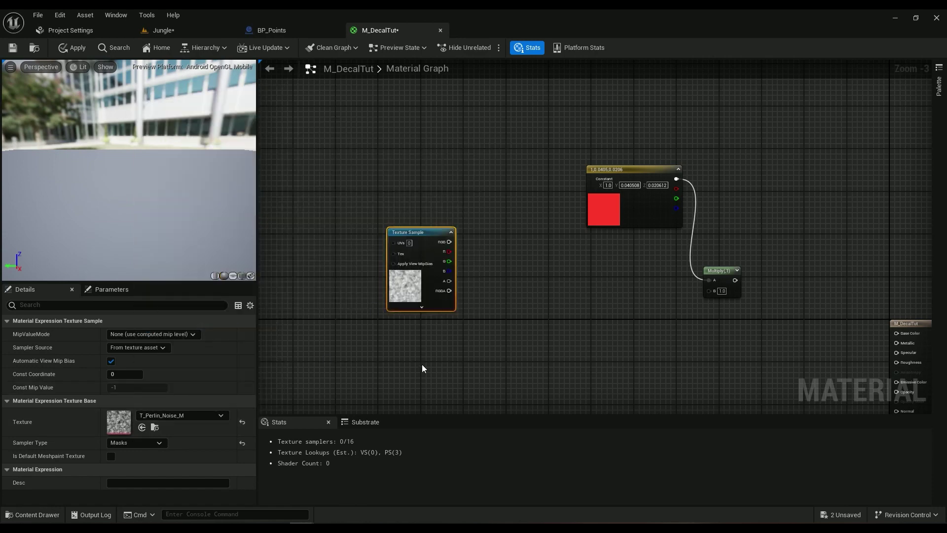
# - Add a SmoothStep node with the noise texture's RGB output feeding its Value input, and set its Min to 0.2
pyautogui.moveTo(512, 253); pyautogui.dragTo(414, 308, button='right')
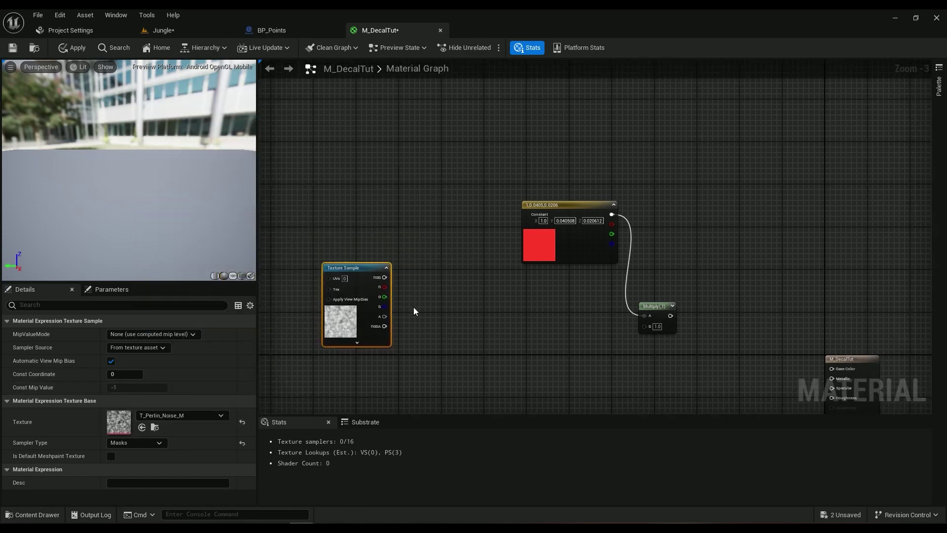
pyautogui.moveTo(384, 277); pyautogui.dragTo(449, 322)
pyautogui.write('smooth')
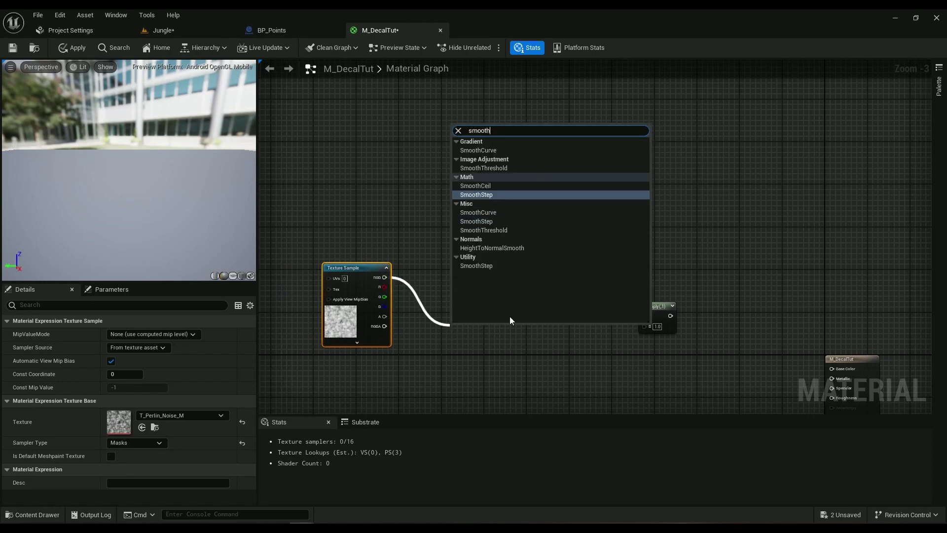
pyautogui.click(475, 194)
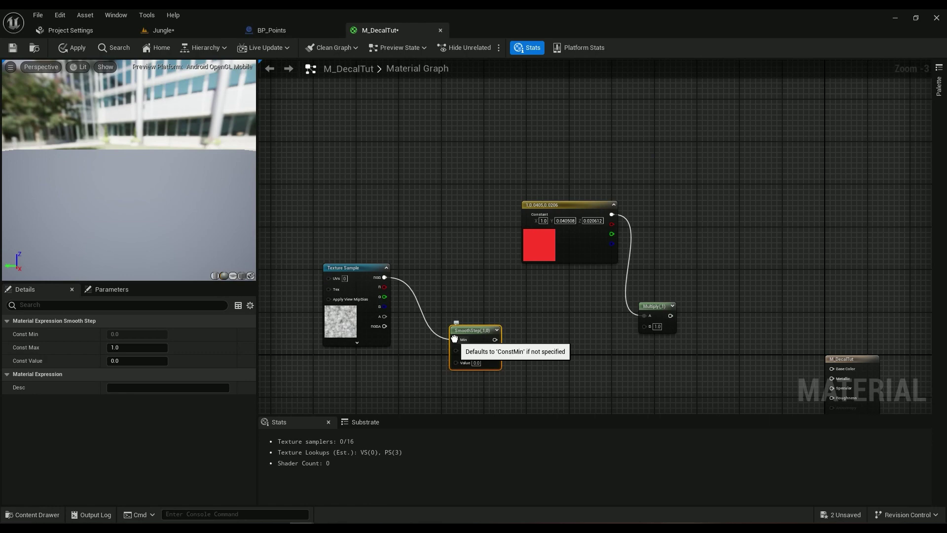
pyautogui.moveTo(474, 339); pyautogui.dragTo(460, 264)
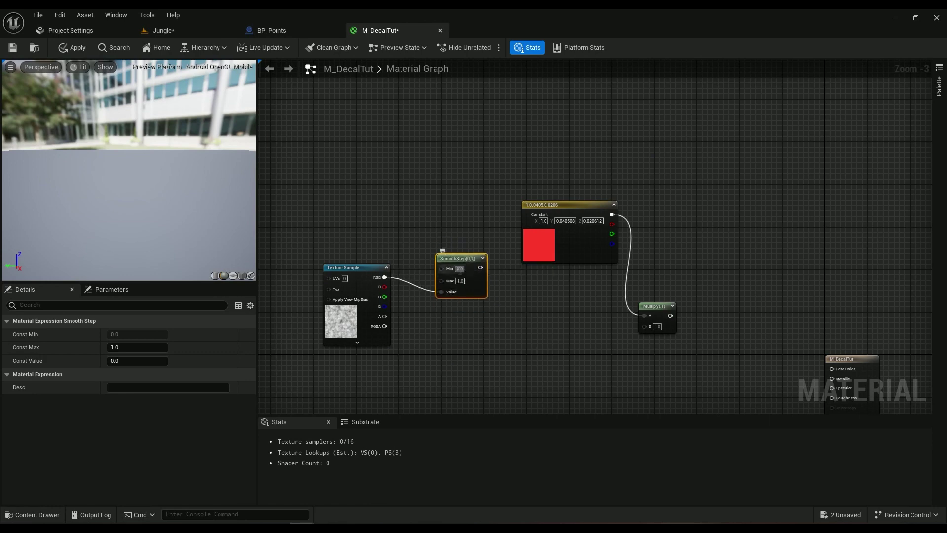
pyautogui.write('0.2')
pyautogui.press('Return')
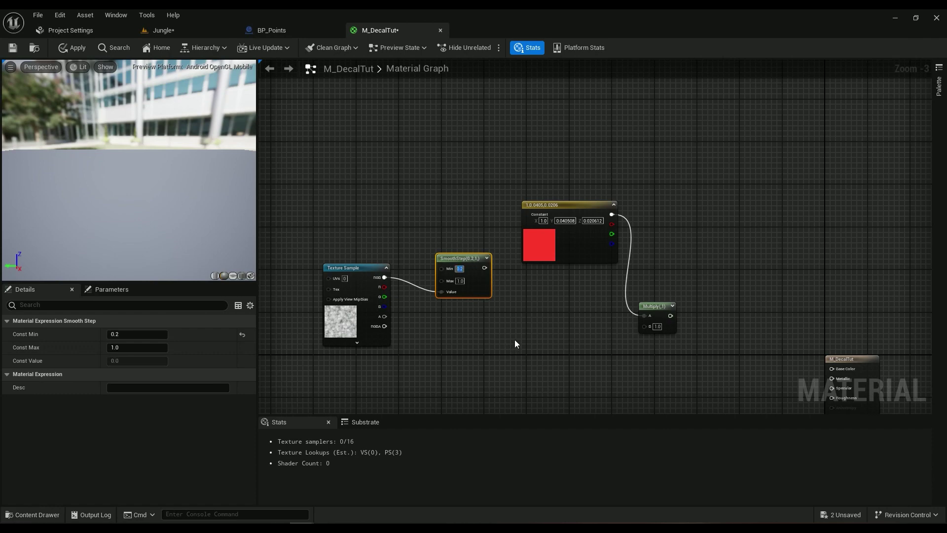
# - Add a Panner node and connect its output to the Texture Sample's UVs input
pyautogui.moveTo(414, 346); pyautogui.dragTo(693, 348, button='right')
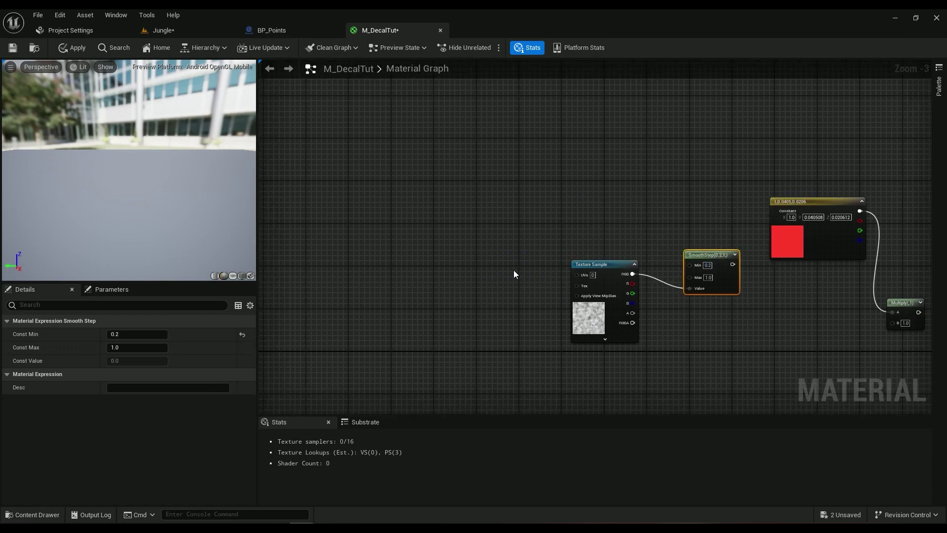
pyautogui.rightClick(465, 253)
pyautogui.write('panne')
pyautogui.press('Return')
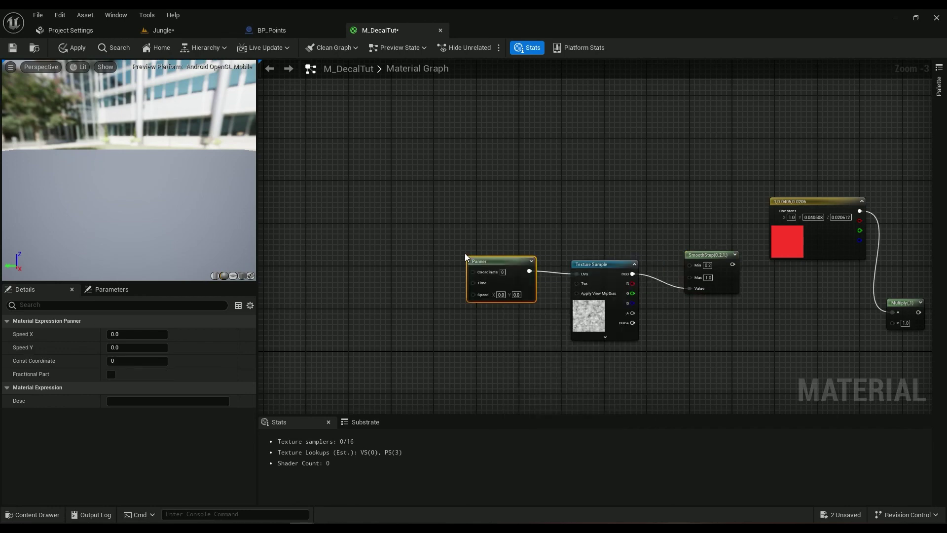
# - Set the Panner's speed to 0.1 in X and 0.1 in Y
pyautogui.click(501, 294)
pyautogui.write('0.1')
pyautogui.click(518, 295)
pyautogui.write('0.1')
pyautogui.press('Return')
pyautogui.moveTo(463, 337); pyautogui.dragTo(614, 314, button='right')
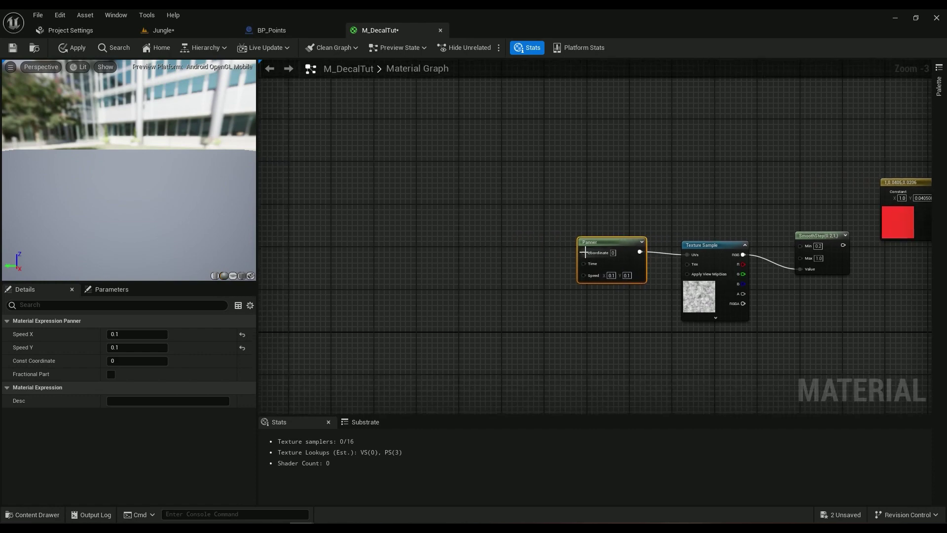
# - Add a TexCoord node and feed it through a new Multiply node into the Panner's Coordinate input
pyautogui.rightClick(420, 251)
pyautogui.write('tex')
pyautogui.click(485, 319)
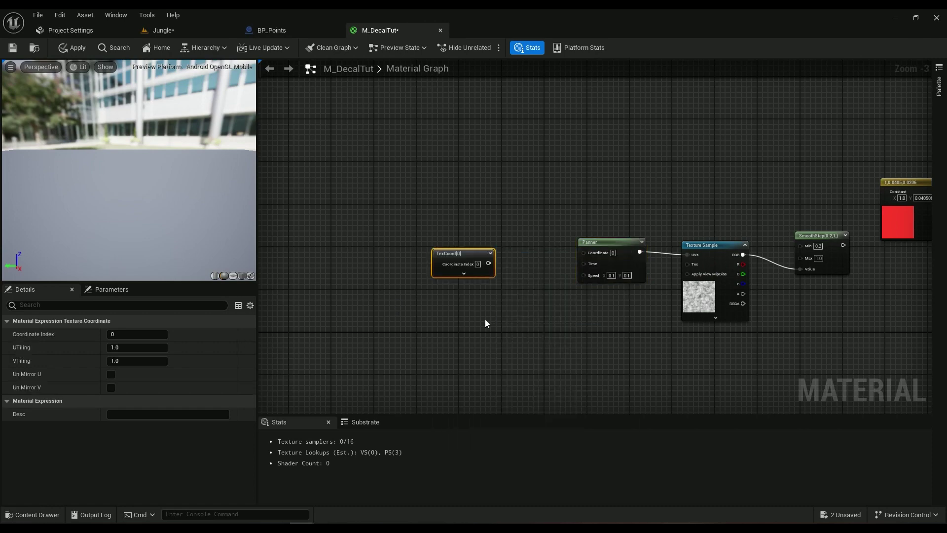
pyautogui.moveTo(462, 257); pyautogui.dragTo(584, 252)
pyautogui.click(423, 264)
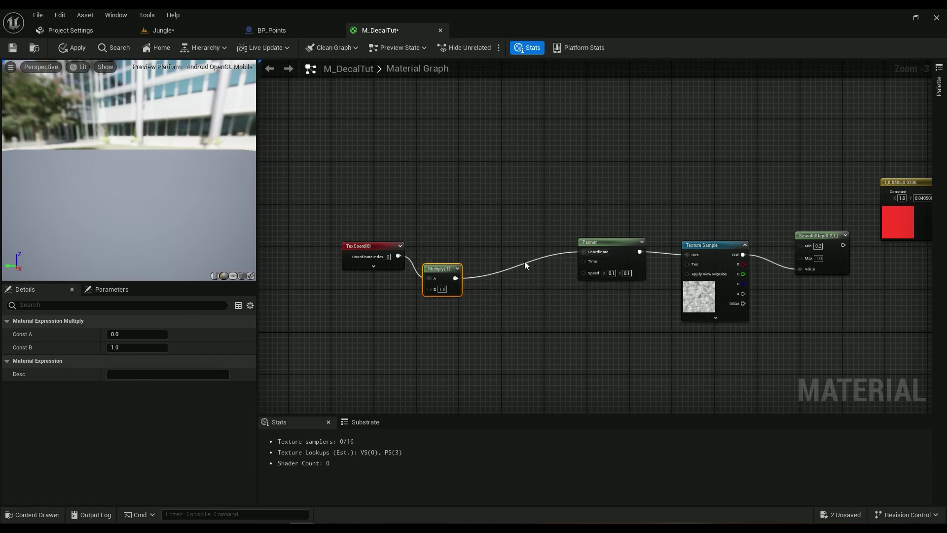
pyautogui.moveTo(441, 269); pyautogui.dragTo(487, 252)
# - Add a scalar parameter named Coord below the TexCoord node
pyautogui.click(395, 295)
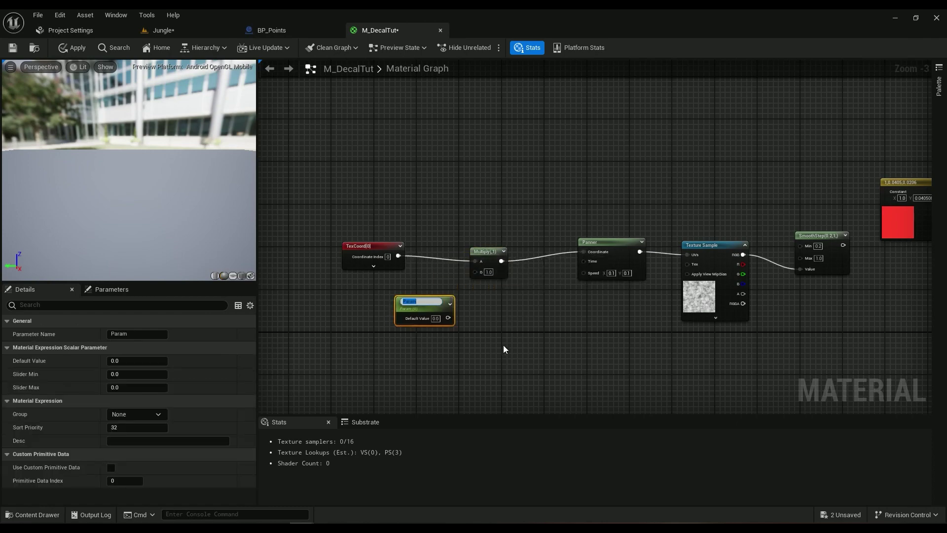
pyautogui.write('Coord')
pyautogui.press('Return')
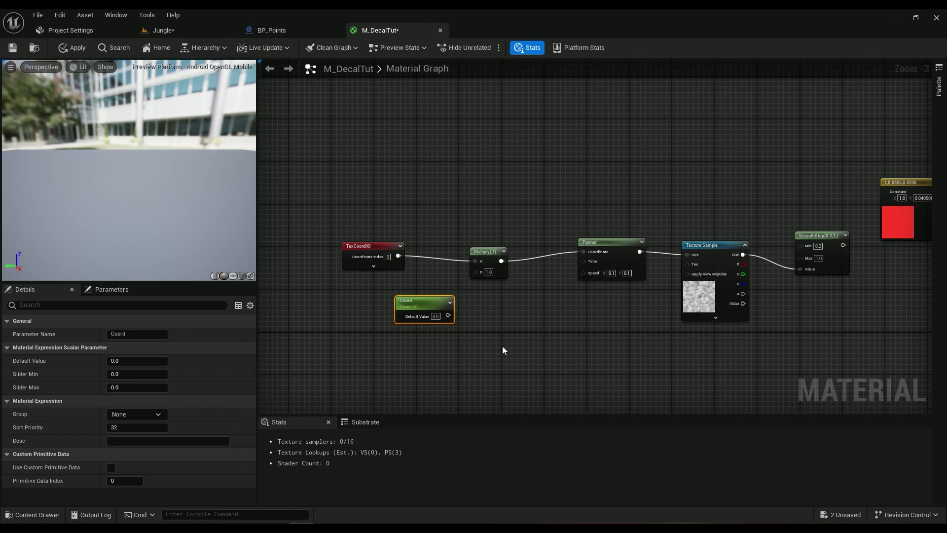
pyautogui.click(402, 350)
pyautogui.write('sss')
pyautogui.press('Return')
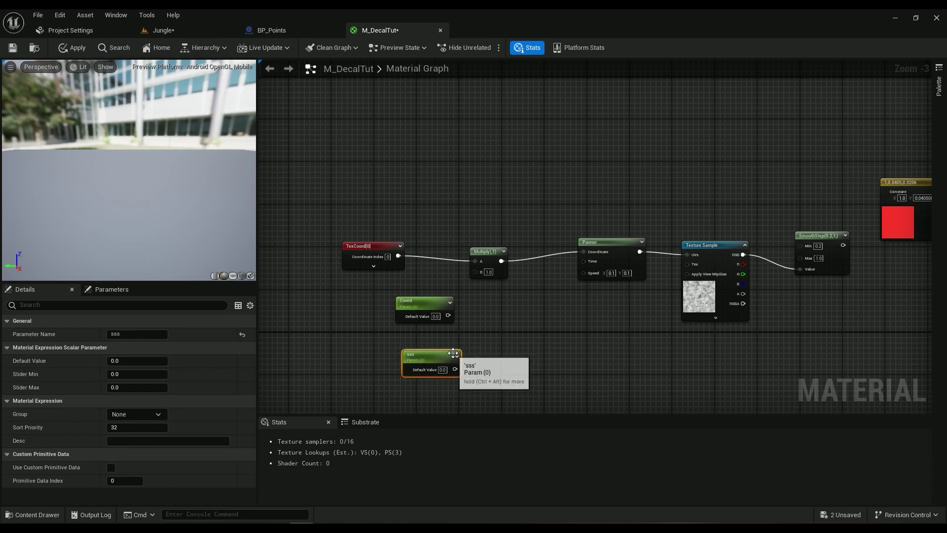
pyautogui.press('Delete')
# - Connect the Coord parameter to the Multiply node's B input and set its default value to 1
pyautogui.moveTo(448, 316); pyautogui.dragTo(380, 282)
pyautogui.write('1')
# - Preview the SmoothStep node's result on a plane mesh and angle the preview to examine the noise
pyautogui.moveTo(672, 320); pyautogui.dragTo(422, 325, button='right')
pyautogui.moveTo(582, 315); pyautogui.dragTo(680, 308, button='right')
pyautogui.rightClick(649, 279)
pyautogui.click(676, 317)
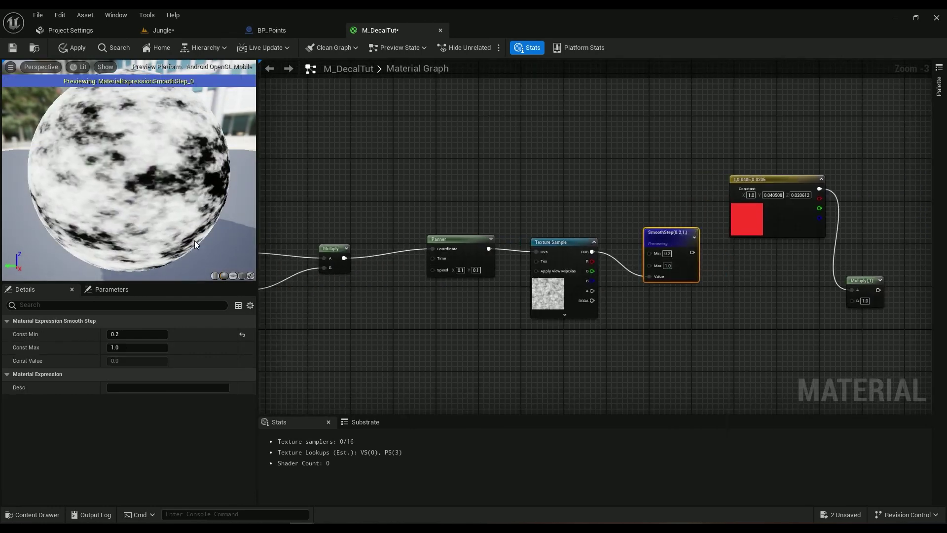
pyautogui.click(232, 275)
pyautogui.moveTo(182, 202); pyautogui.dragTo(155, 186)
# - Duplicate the Panner, Texture Sample and SmoothStep nodes below the originals and connect the coordinate Multiply's output to the copied Panner's Coordinate input
pyautogui.moveTo(733, 311); pyautogui.dragTo(437, 228, button='right')
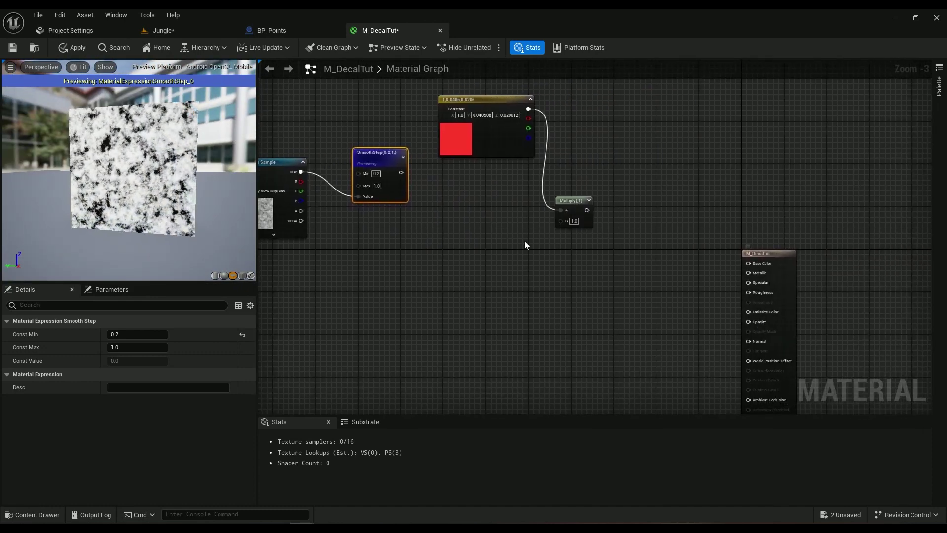
pyautogui.moveTo(482, 294); pyautogui.dragTo(664, 277, button='right')
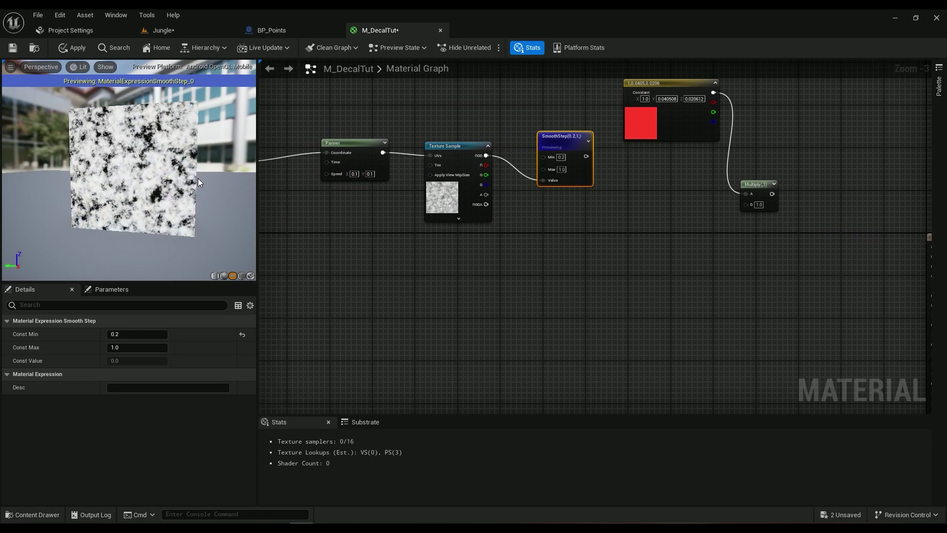
pyautogui.moveTo(332, 242); pyautogui.dragTo(510, 233, button='right')
pyautogui.scroll(-1, 510, 233)
pyautogui.moveTo(702, 128); pyautogui.dragTo(504, 241)
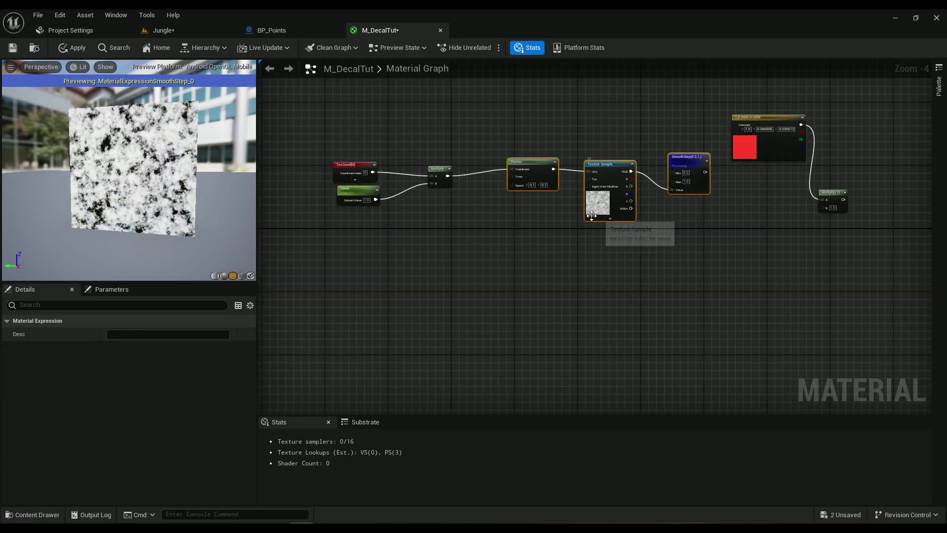
pyautogui.hotkey('ctrl', 'd')
pyautogui.moveTo(619, 262); pyautogui.dragTo(597, 263)
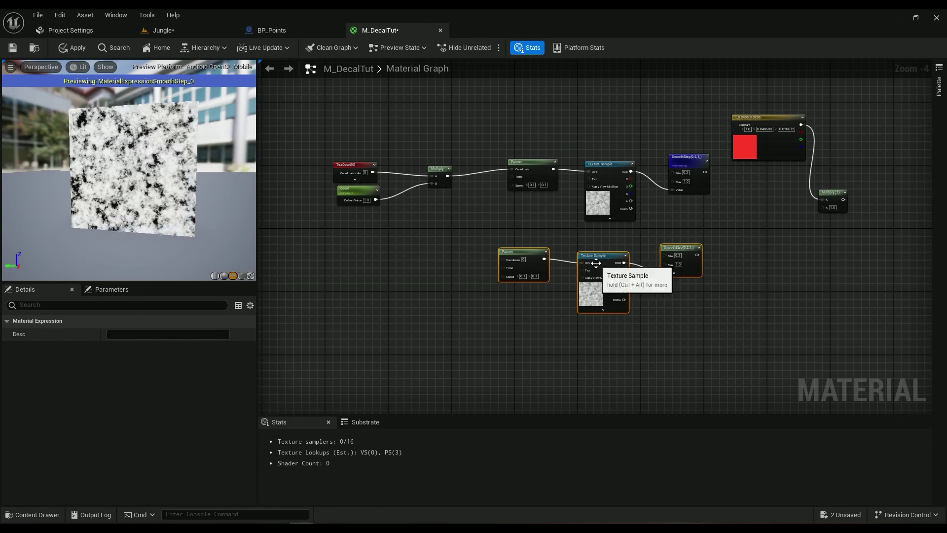
pyautogui.moveTo(448, 176); pyautogui.dragTo(502, 259)
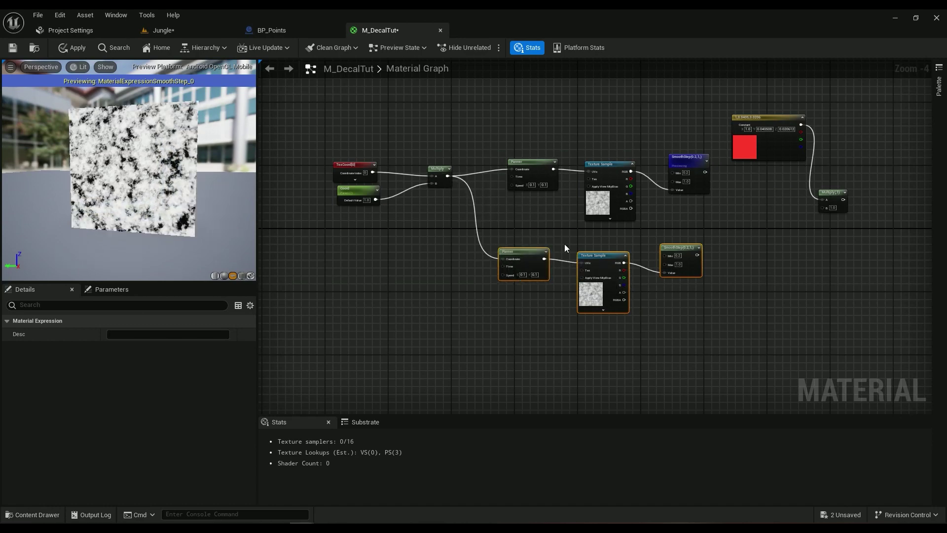
# - Combine both SmoothStep outputs in a new Multiply node's A and B inputs and preview that node
pyautogui.moveTo(565, 243); pyautogui.dragTo(478, 274, button='right')
pyautogui.scroll(3, 487, 307)
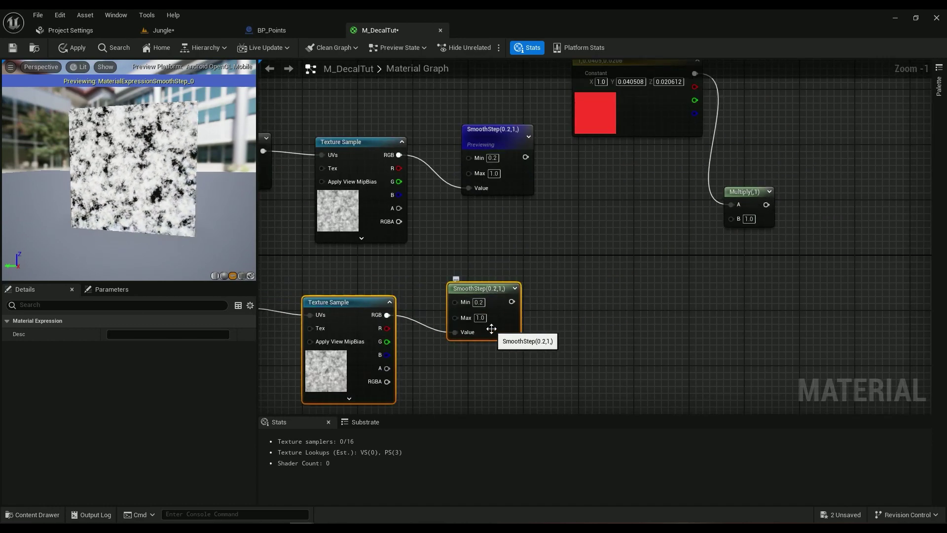
pyautogui.moveTo(488, 308); pyautogui.dragTo(524, 277, button='right')
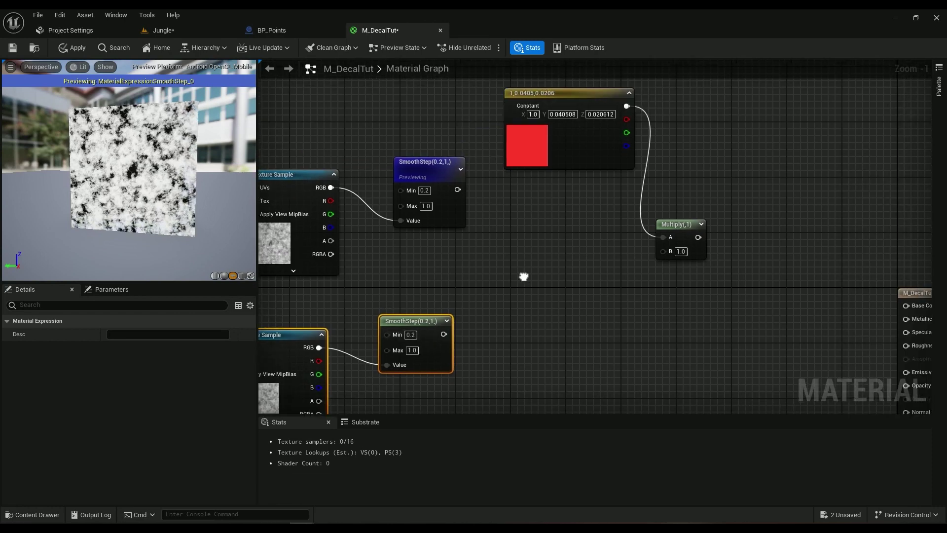
pyautogui.click(515, 274)
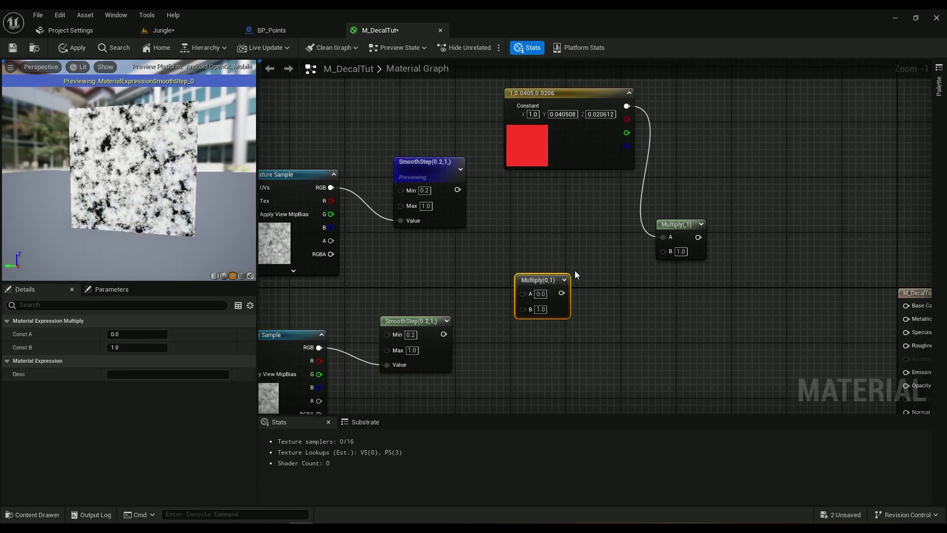
pyautogui.moveTo(457, 190); pyautogui.dragTo(444, 334)
pyautogui.rightClick(528, 281)
pyautogui.click(551, 301)
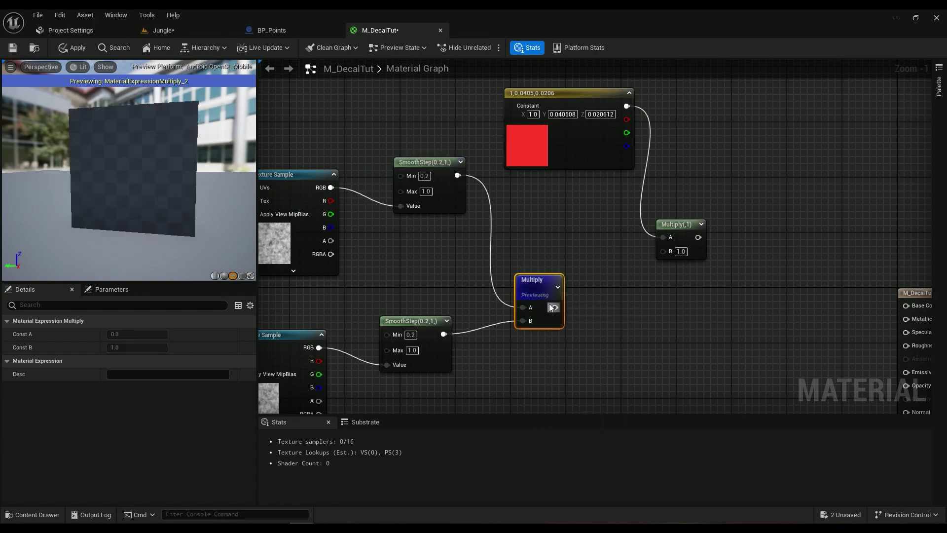
# - Set the lower Panner's speed to -0.05 in X and -0.07 in Y
pyautogui.moveTo(421, 271); pyautogui.dragTo(673, 268, button='right')
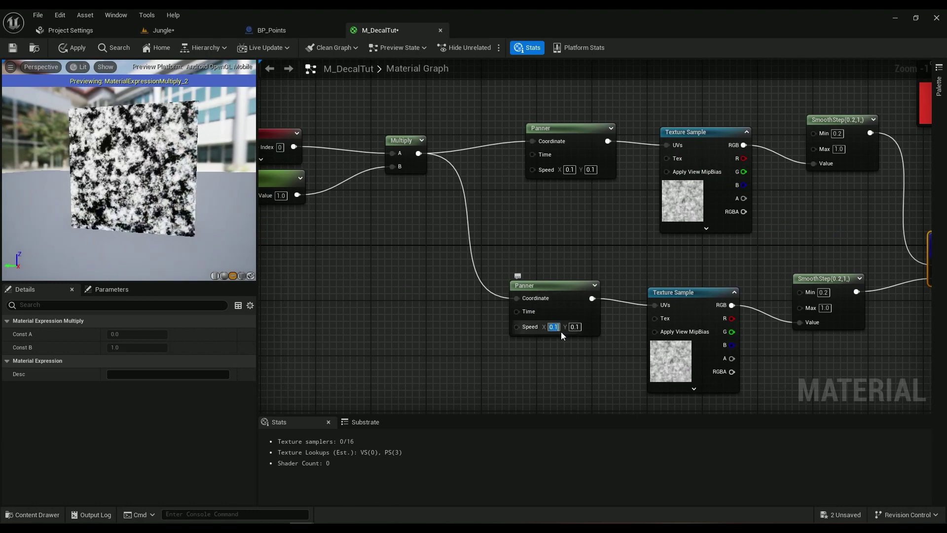
pyautogui.write('-0.1')
pyautogui.press('Return')
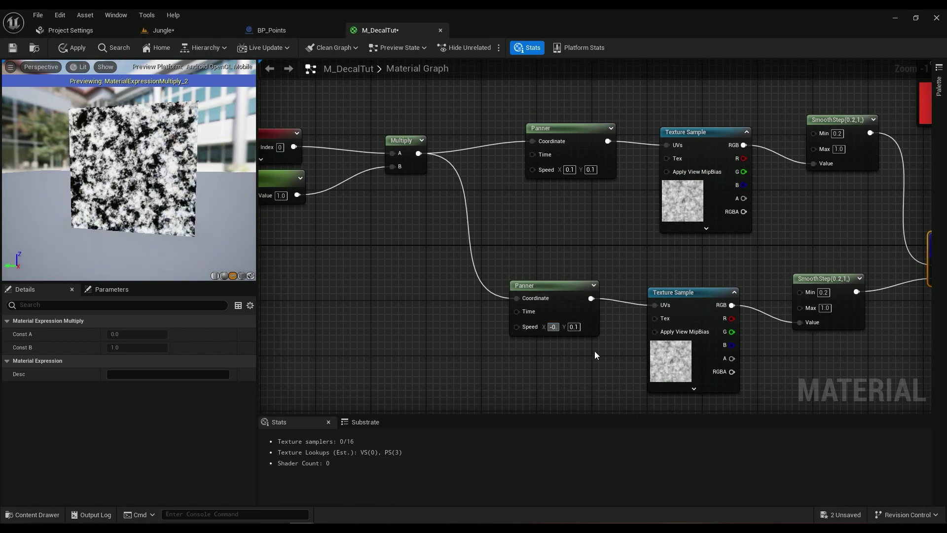
pyautogui.write('05')
pyautogui.press('Return')
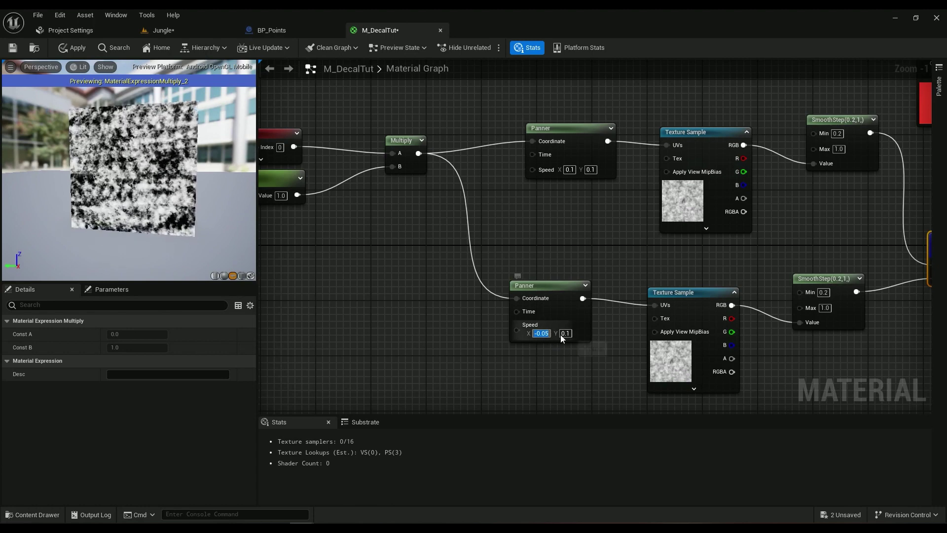
pyautogui.press('Tab')
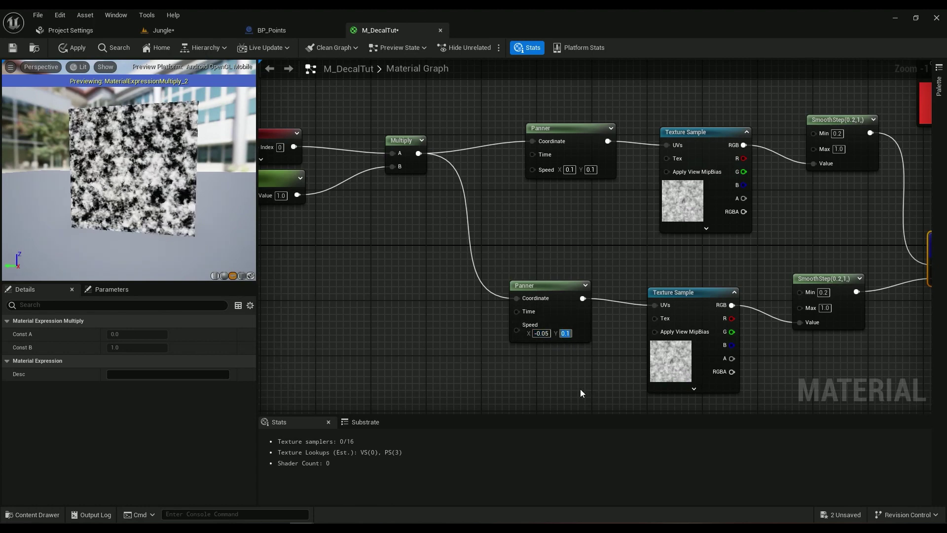
pyautogui.write('-0.07')
pyautogui.press('Return')
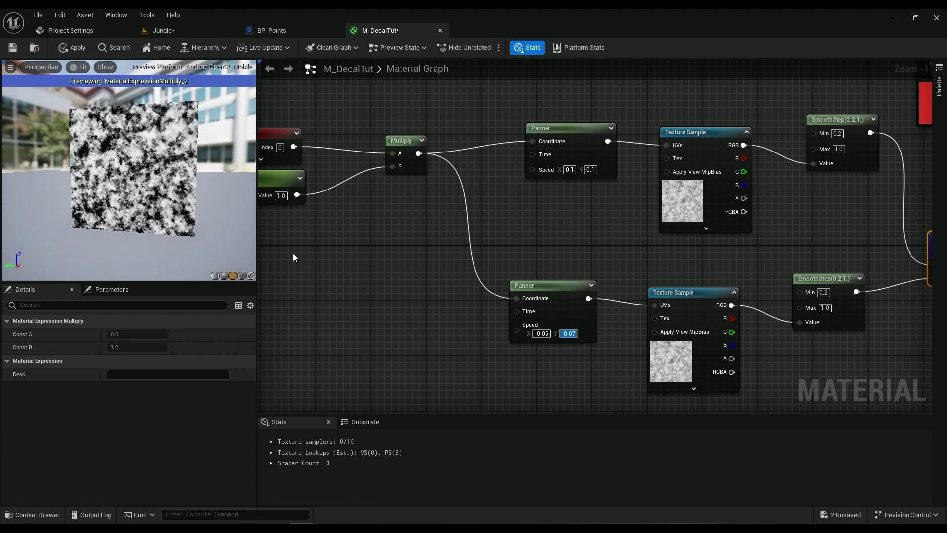
# - Connect the combined noise Multiply's output to the material's Opacity and stop previewing that node
pyautogui.moveTo(717, 263); pyautogui.dragTo(373, 257, button='right')
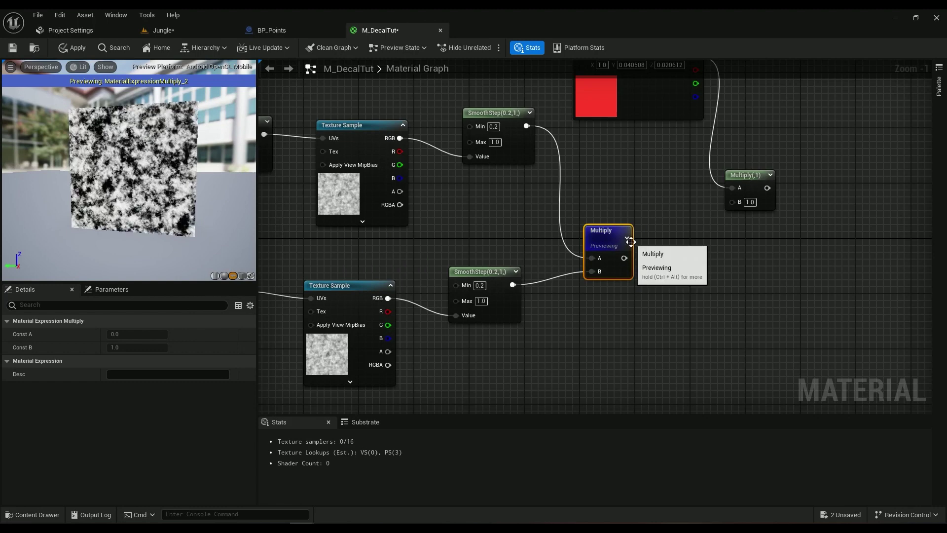
pyautogui.moveTo(688, 266); pyautogui.dragTo(428, 236, button='right')
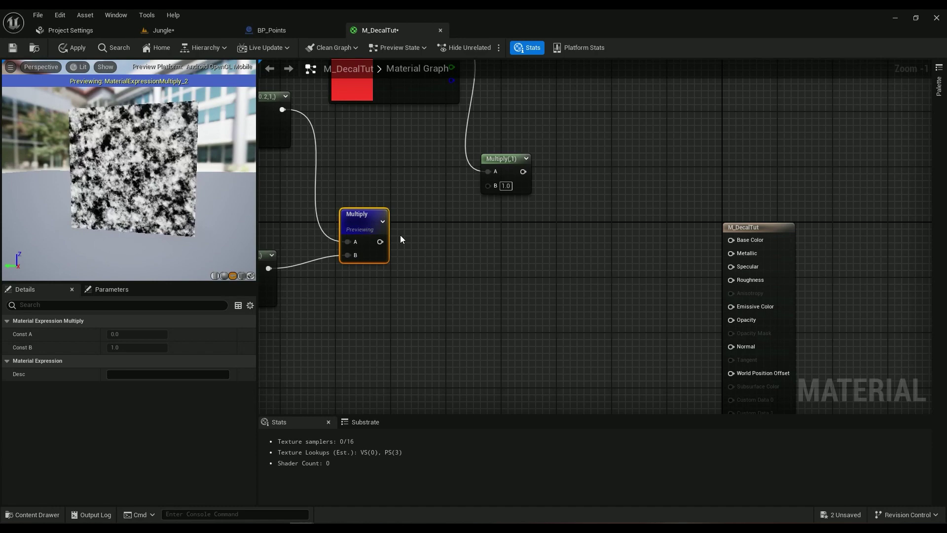
pyautogui.moveTo(379, 241); pyautogui.dragTo(748, 319)
pyautogui.rightClick(362, 219)
pyautogui.click(382, 242)
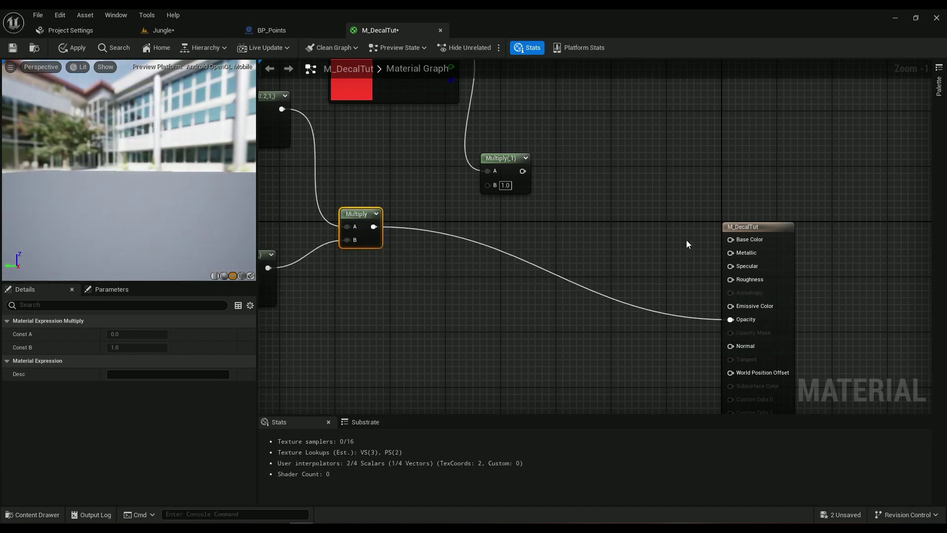
# - Connect the red colour's Multiply output to Base Color and move that Multiply node closer to the material output
pyautogui.moveTo(186, 218); pyautogui.dragTo(138, 214)
pyautogui.moveTo(547, 230); pyautogui.dragTo(537, 253, button='right')
pyautogui.moveTo(512, 194); pyautogui.dragTo(751, 268)
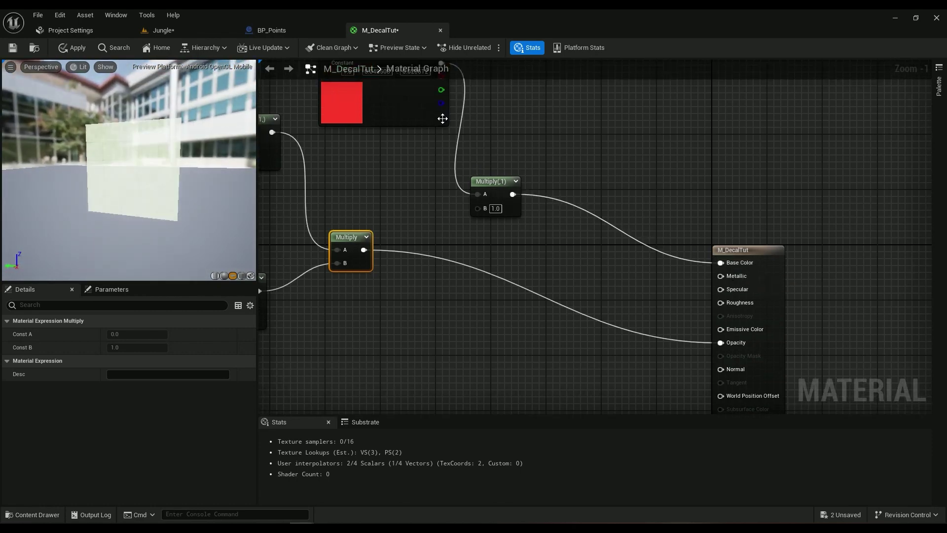
pyautogui.moveTo(493, 182); pyautogui.dragTo(570, 189)
pyautogui.moveTo(134, 183); pyautogui.dragTo(156, 173)
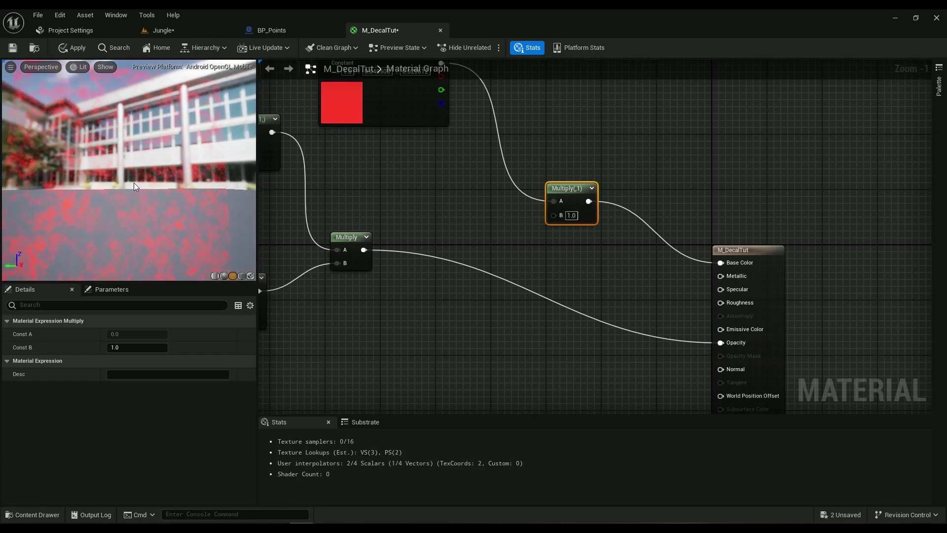
# - Set the Min of both SmoothStep nodes to 0.3
pyautogui.moveTo(378, 337); pyautogui.dragTo(730, 349, button='right')
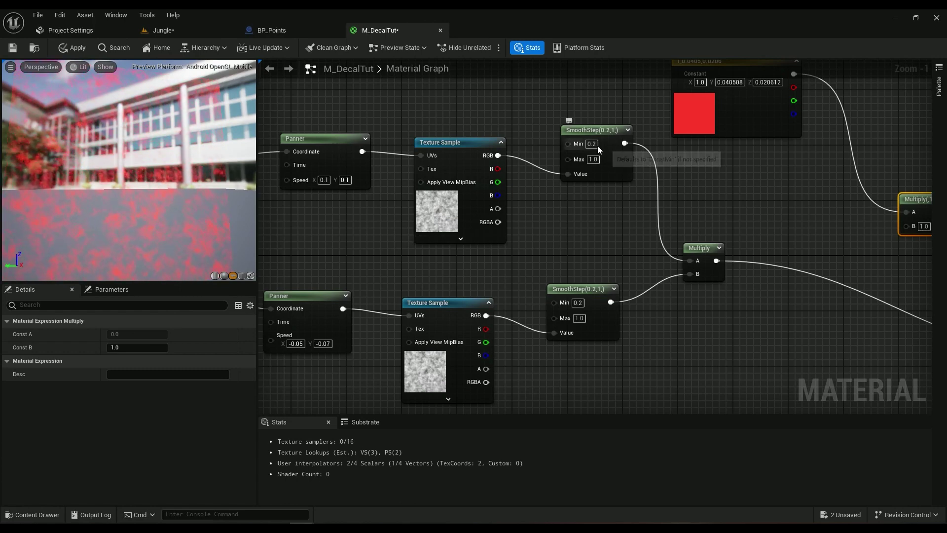
pyautogui.click(579, 302)
pyautogui.write('0.3')
pyautogui.press('Return')
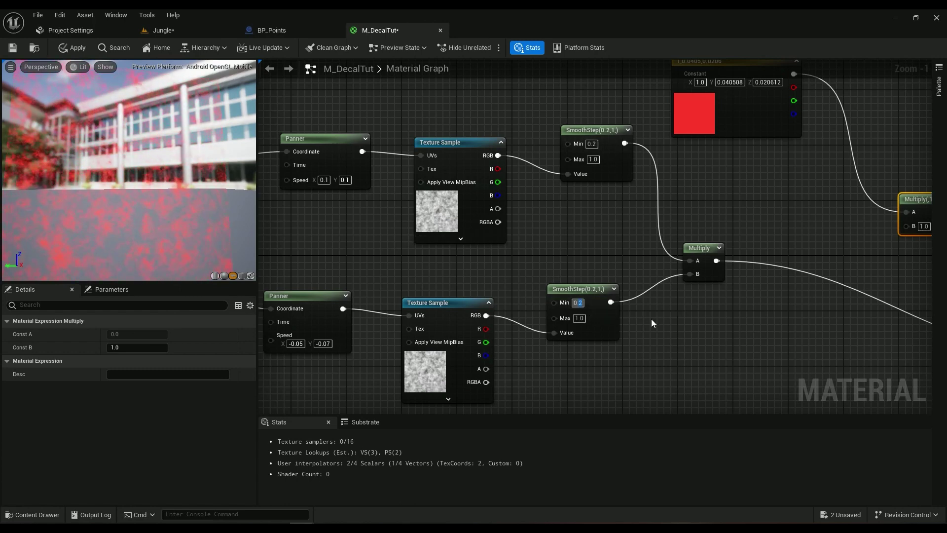
pyautogui.click(591, 143)
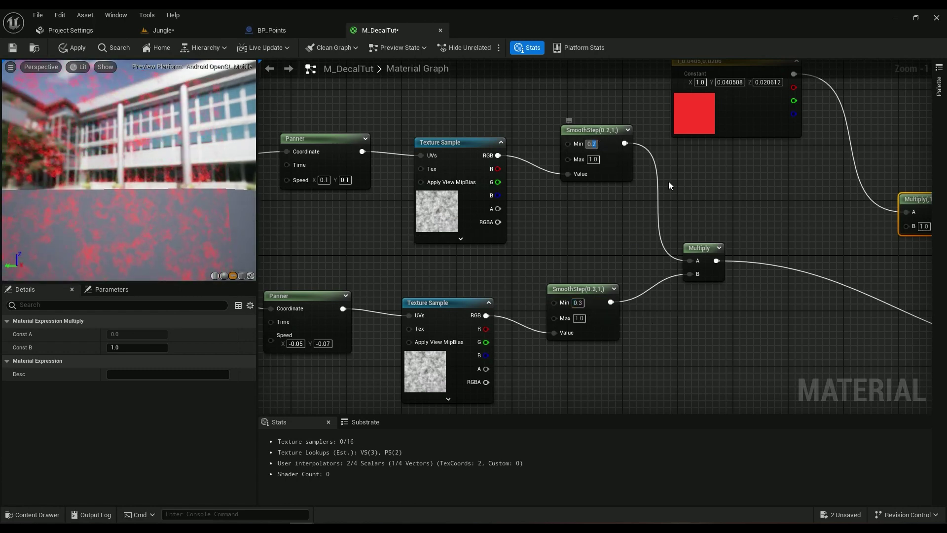
pyautogui.write('0.3')
pyautogui.press('Return')
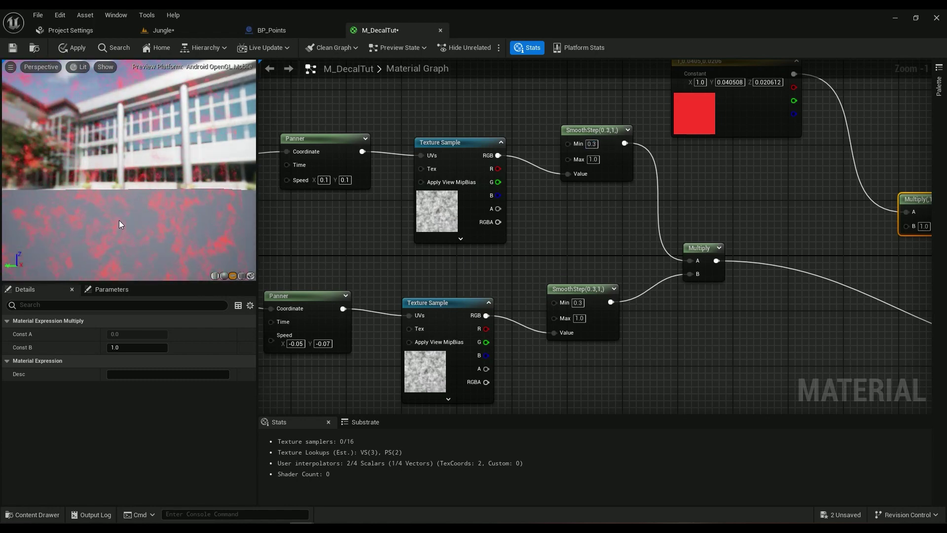
# - Try a default value of 5 for the Coord parameter and change it to 3
pyautogui.moveTo(364, 253); pyautogui.dragTo(513, 254, button='right')
pyautogui.moveTo(313, 228); pyautogui.dragTo(453, 238, button='right')
pyautogui.click(326, 217)
pyautogui.write('5')
pyautogui.press('Return')
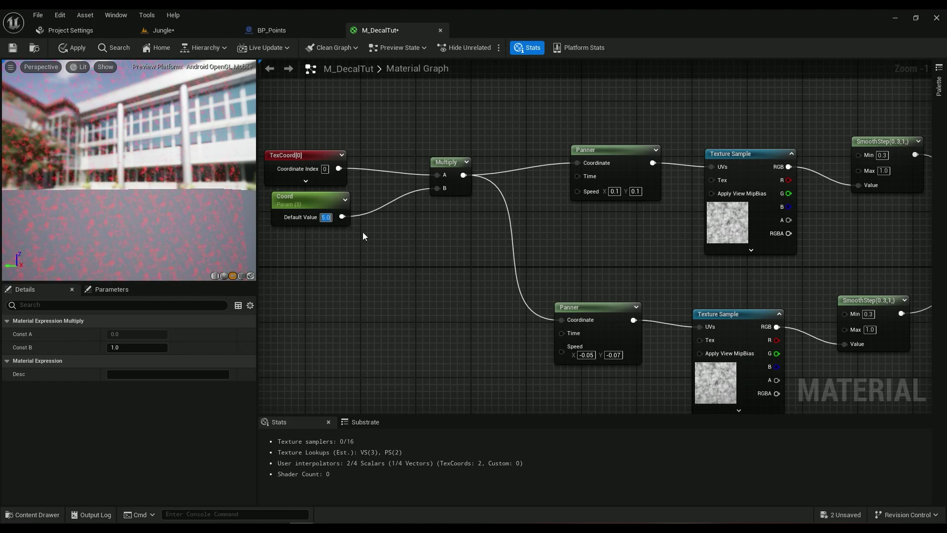
pyautogui.write('3')
pyautogui.press('Return')
# - Raise the Min of both SmoothStep nodes to 0.4
pyautogui.moveTo(727, 262); pyautogui.dragTo(482, 265, button='right')
pyautogui.click(637, 158)
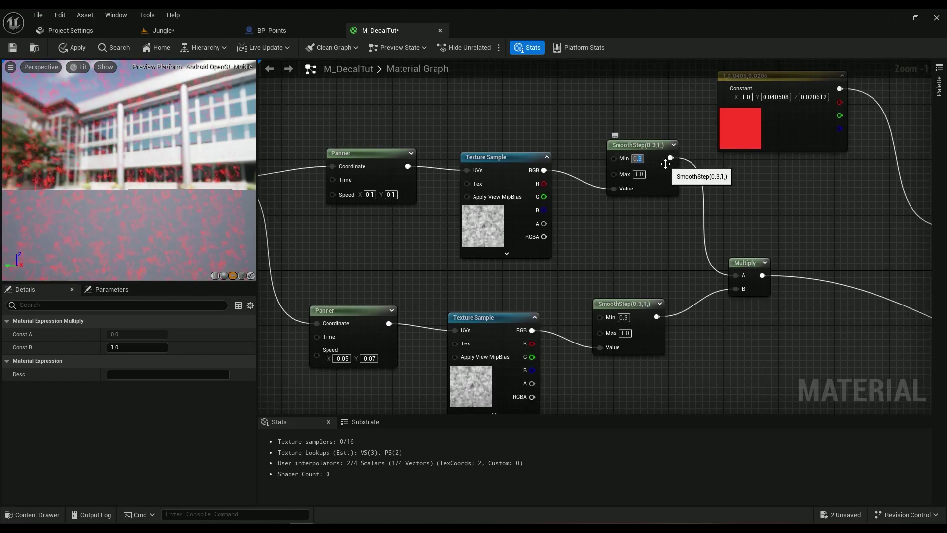
pyautogui.write('0.4')
pyautogui.press('Return')
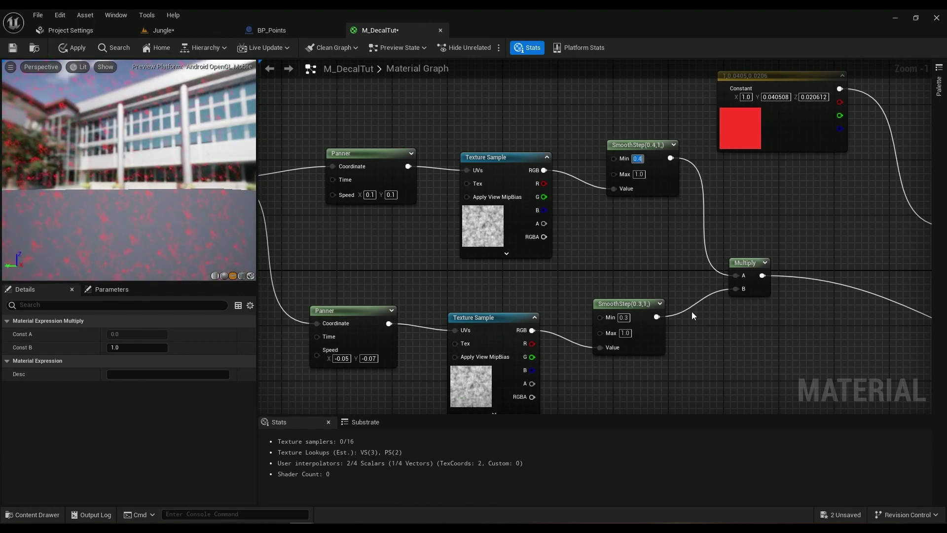
pyautogui.write('0.4')
pyautogui.press('Return')
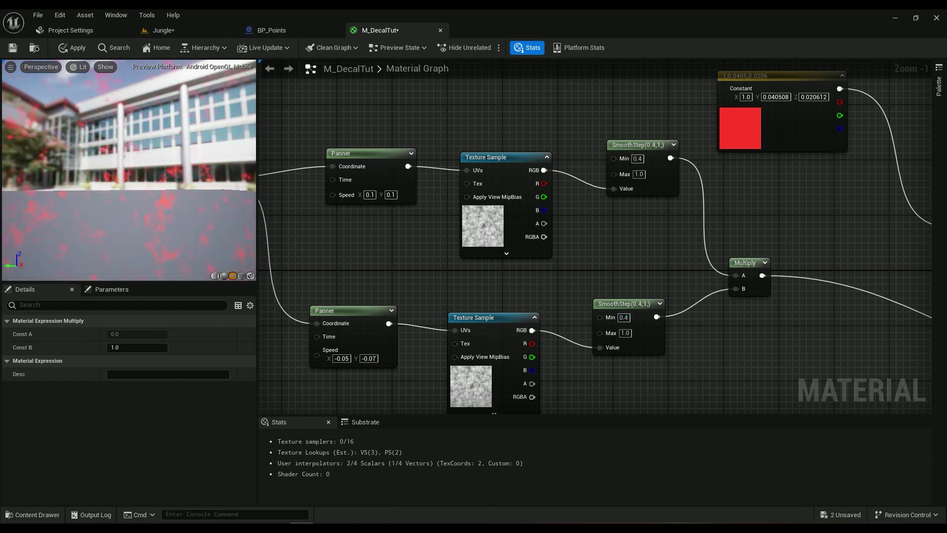
# - Set the lower SmoothStep node's Min to 0.5
pyautogui.click(632, 318)
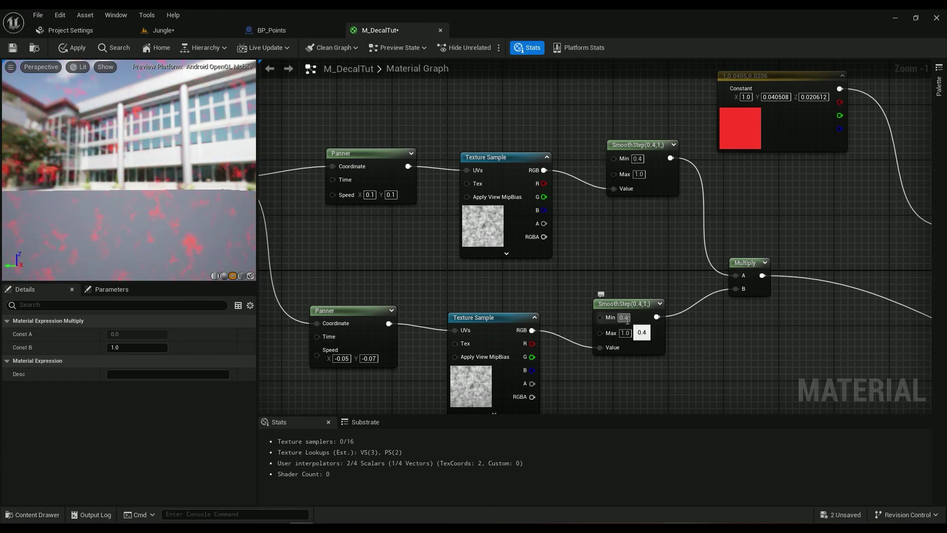
pyautogui.write('0.5')
pyautogui.press('Return')
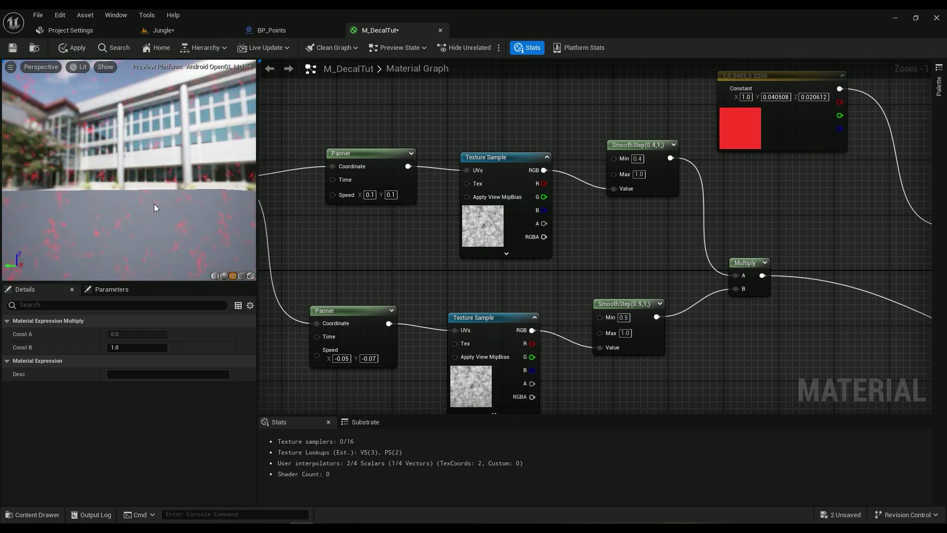
# - Save the material and add a SphereMask node below the Multiply node that combines the two SmoothStep results
pyautogui.click(13, 47)
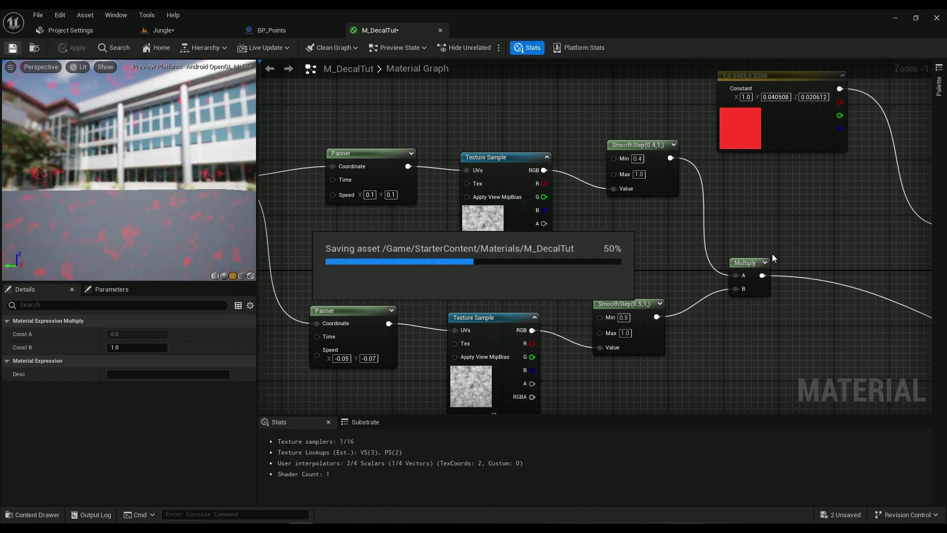
pyautogui.scroll(-2, 838, 275)
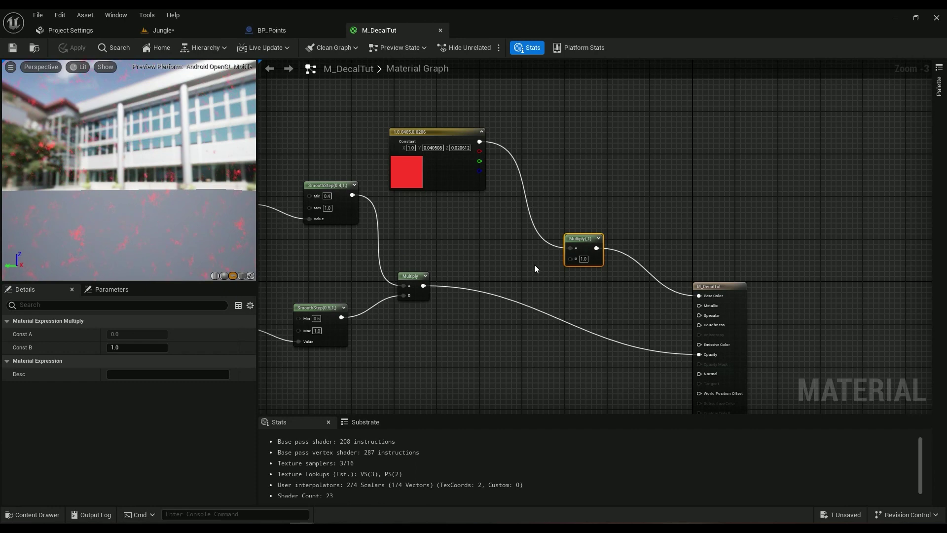
pyautogui.moveTo(556, 357); pyautogui.dragTo(566, 282, button='right')
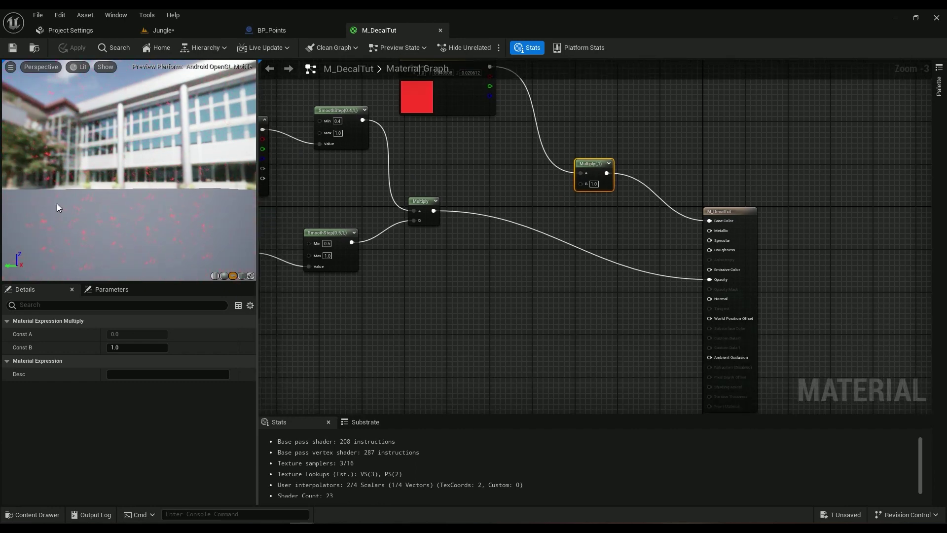
pyautogui.rightClick(501, 284)
pyautogui.write('s')
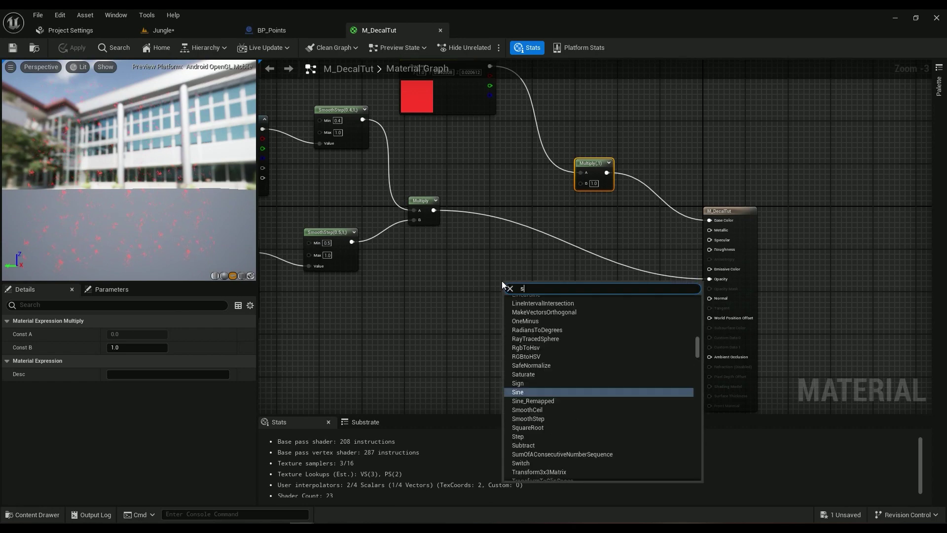
pyautogui.write('phere')
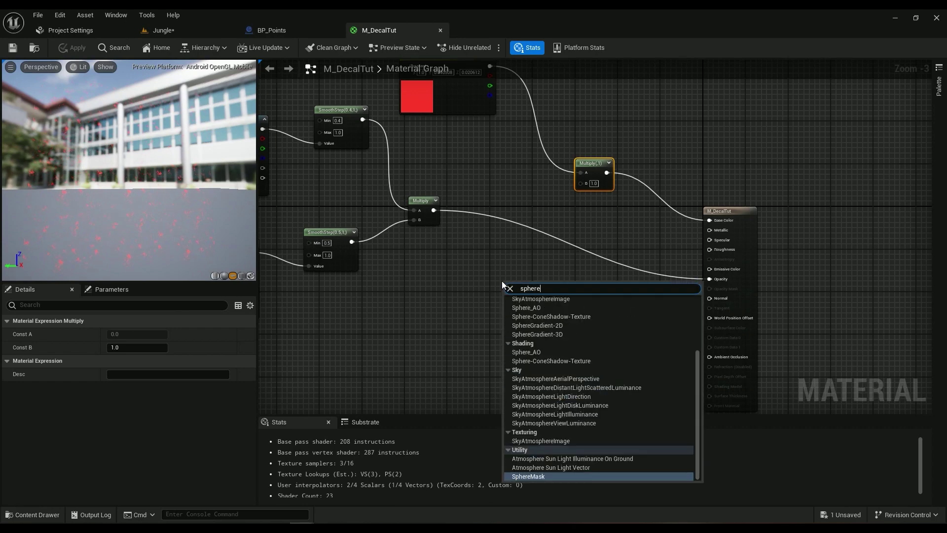
pyautogui.press('Return')
# - Multiply the combined noise by the SphereMask output in a new Multiply node and feed the result into Opacity
pyautogui.moveTo(593, 265); pyautogui.dragTo(560, 285, button='right')
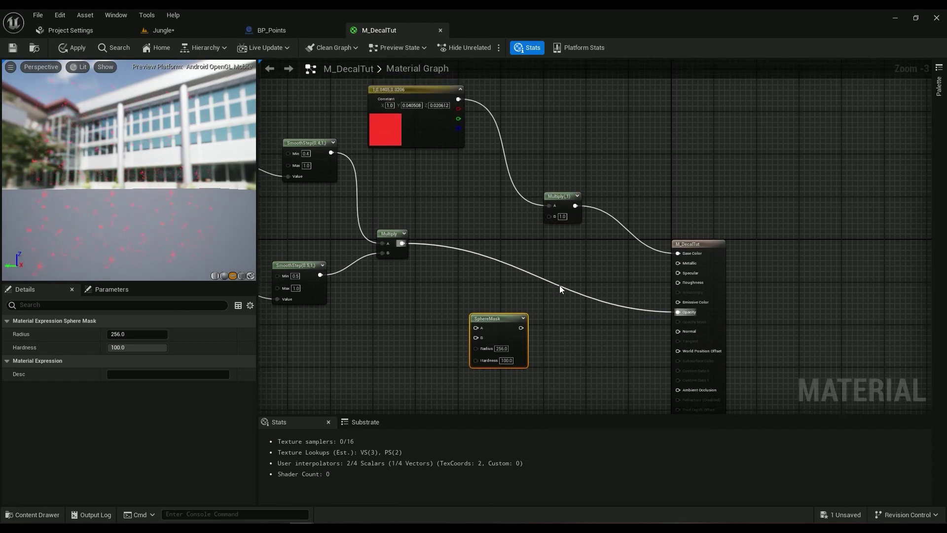
pyautogui.click(576, 288)
pyautogui.moveTo(401, 244); pyautogui.dragTo(556, 291)
pyautogui.moveTo(521, 327); pyautogui.dragTo(678, 311)
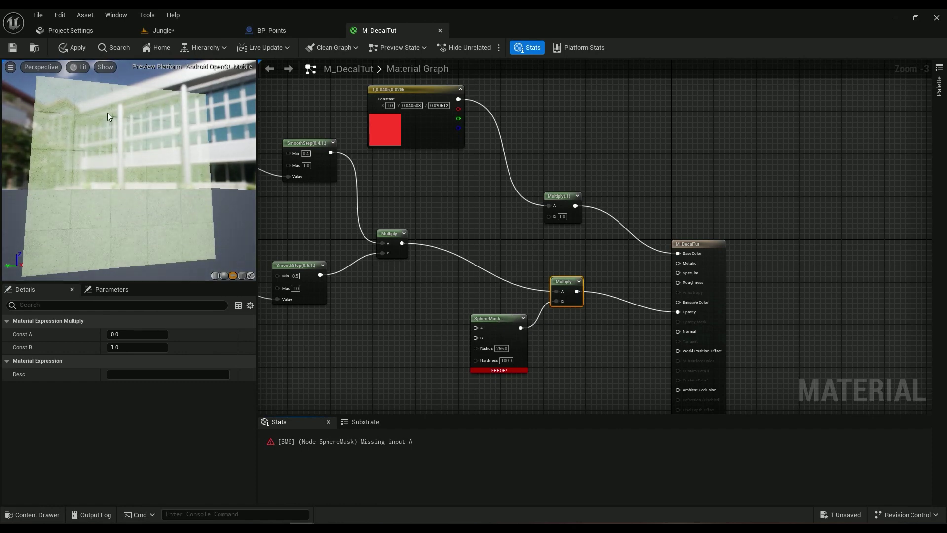
# - Add a TextureCoordinate node, connect it to the SphereMask's A input and place it above and beside the mask
pyautogui.moveTo(481, 332); pyautogui.dragTo(383, 318)
pyautogui.write('tex')
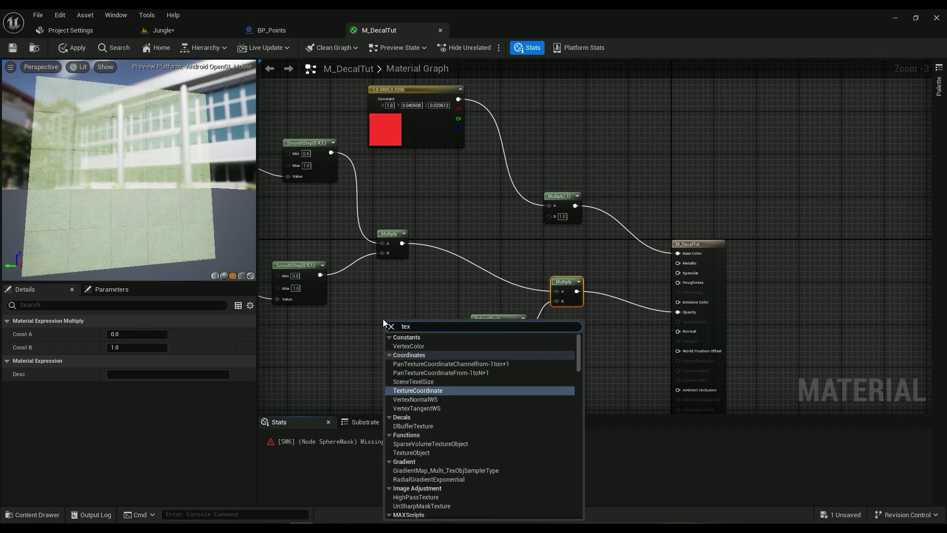
pyautogui.press('Return')
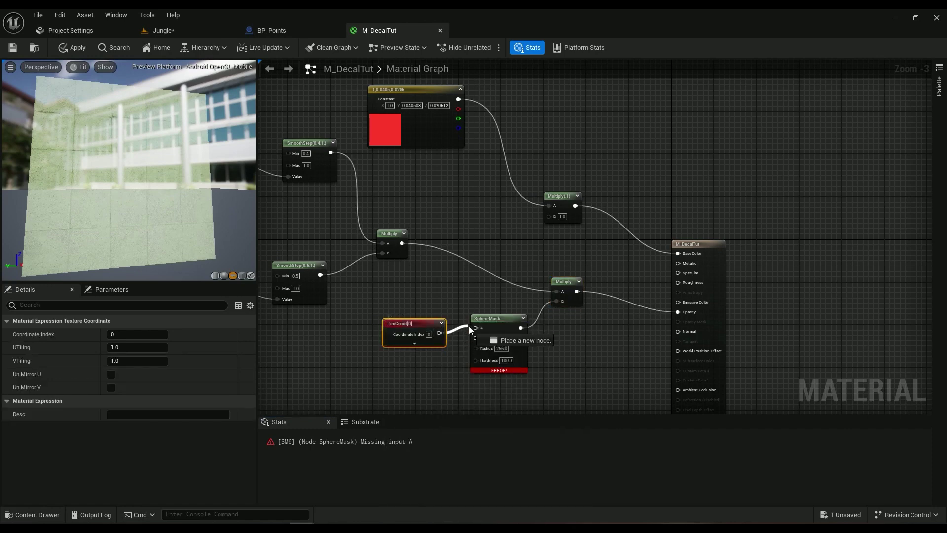
pyautogui.moveTo(414, 324); pyautogui.dragTo(388, 293)
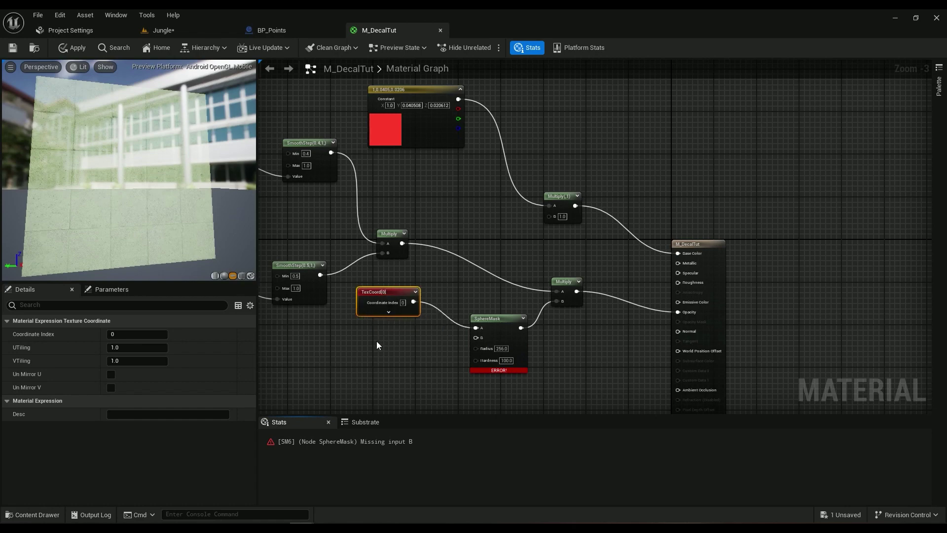
# - Add a Constant2Vector node, connect it to the SphereMask's B input and set its X and Y to 0.5
pyautogui.click(376, 341)
pyautogui.moveTo(407, 355); pyautogui.dragTo(475, 337)
pyautogui.click(396, 355)
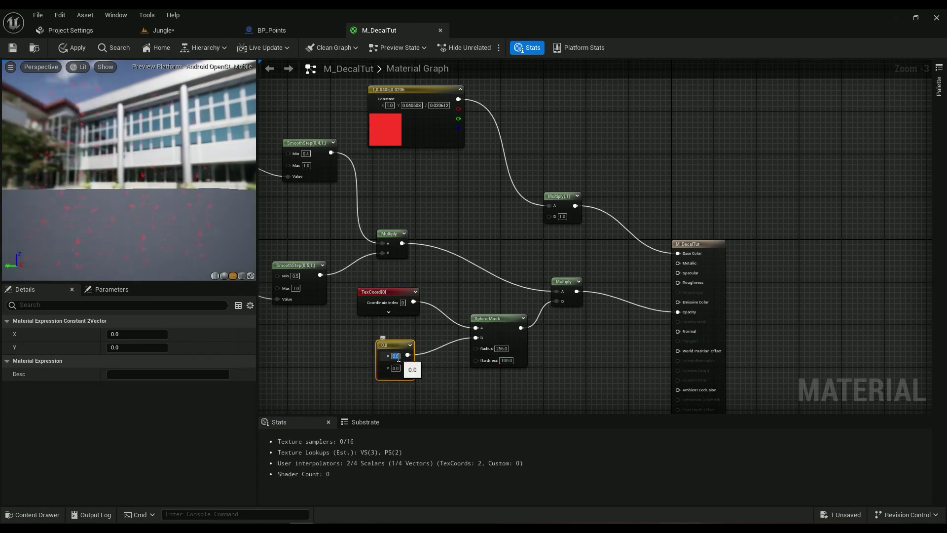
pyautogui.write('0.5')
pyautogui.press('Return')
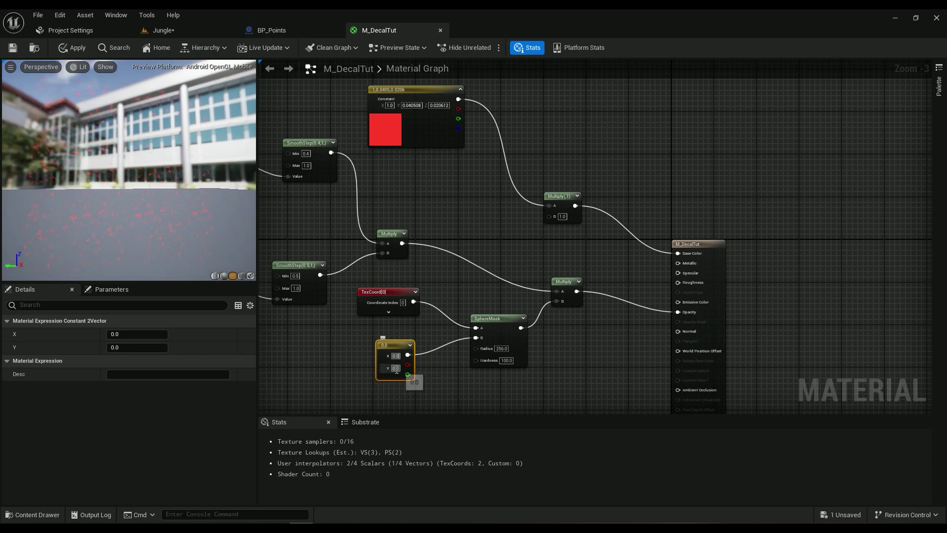
pyautogui.write('0.5')
pyautogui.press('Return')
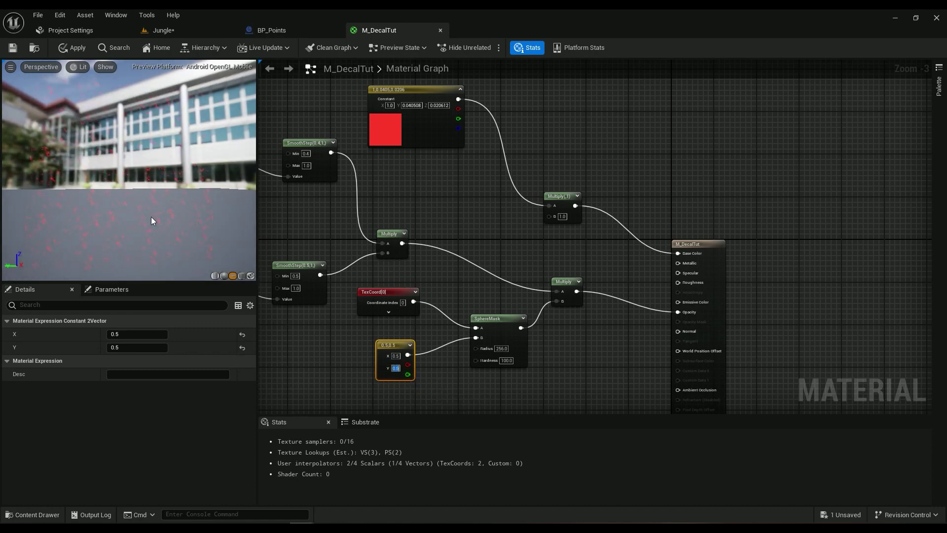
# - Try a SphereMask Radius of 0.2 and change it to 0.5
pyautogui.click(502, 349)
pyautogui.write('0.2')
pyautogui.press('Return')
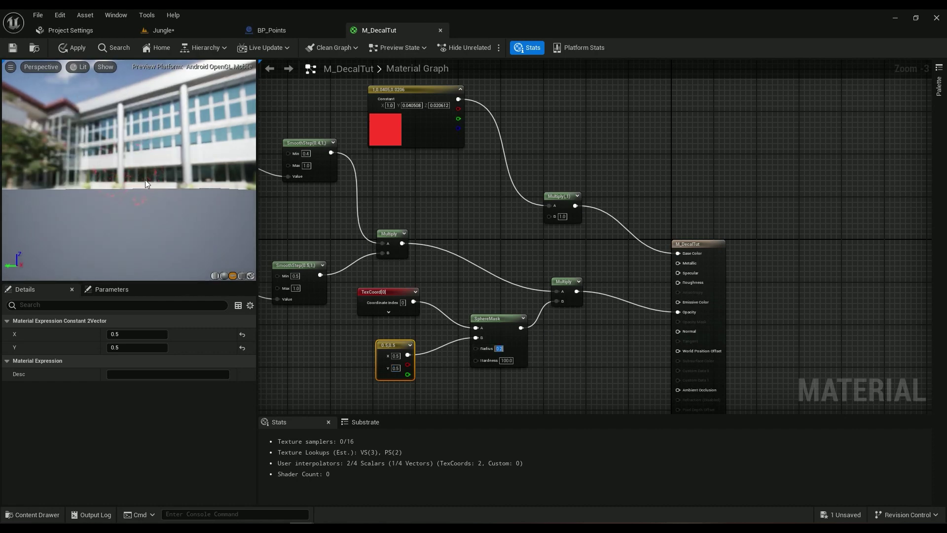
pyautogui.write('0.5')
pyautogui.press('Return')
# - Try SphereMask Hardness values of 1 and 20, checking the decal preview from different angles
pyautogui.click(509, 360)
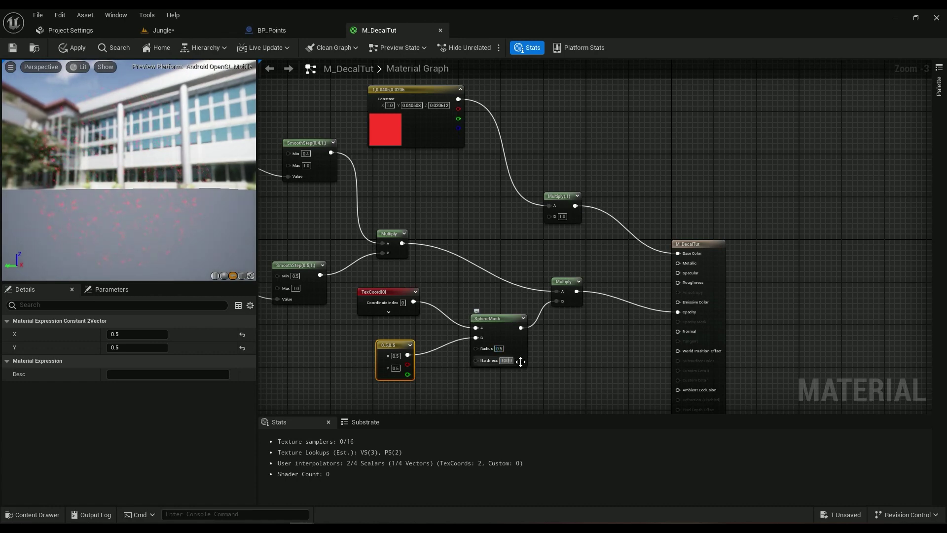
pyautogui.write('1.0')
pyautogui.press('Return')
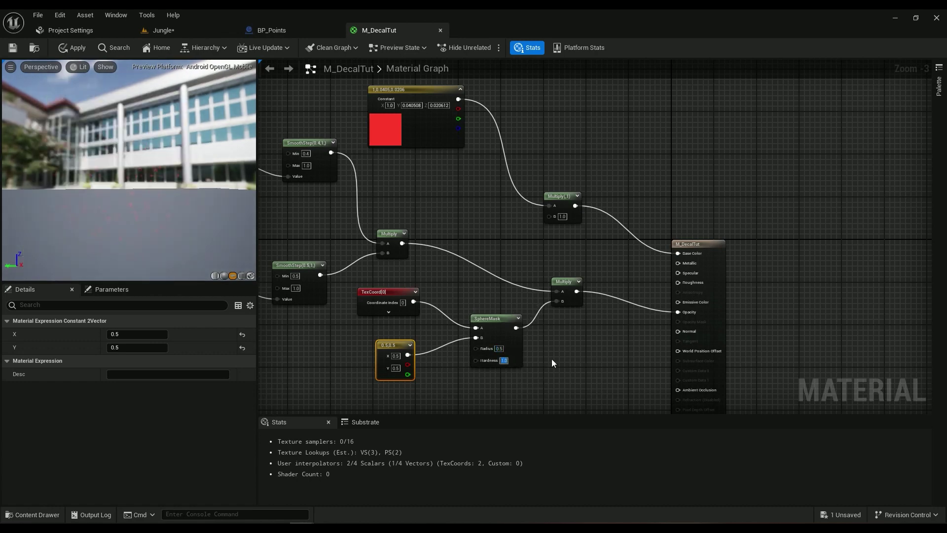
pyautogui.moveTo(212, 217); pyautogui.dragTo(212, 197, button='right')
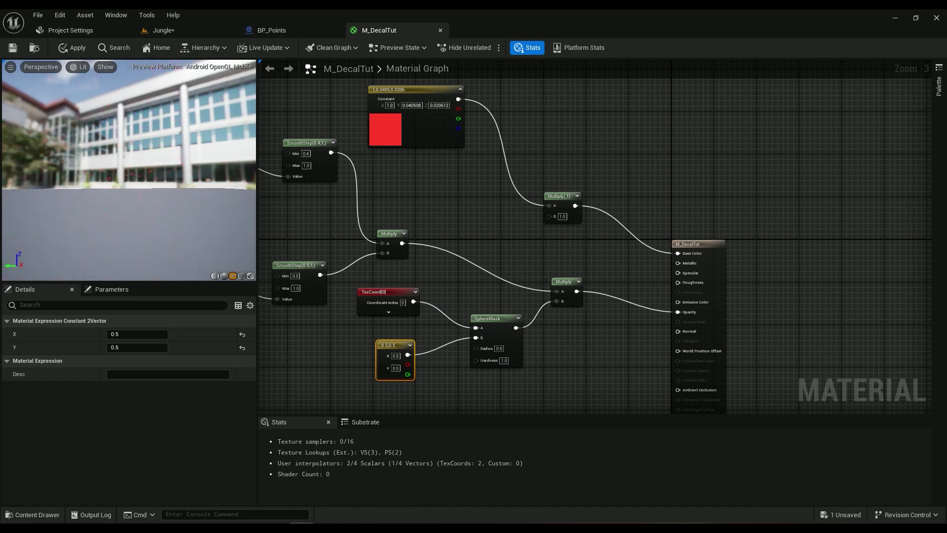
pyautogui.moveTo(138, 197); pyautogui.dragTo(118, 196)
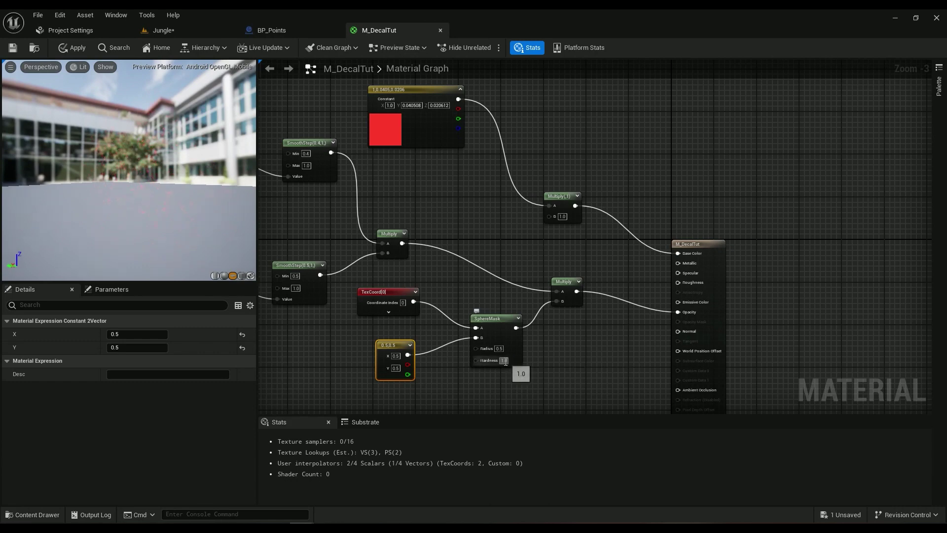
pyautogui.write('20')
pyautogui.press('Return')
pyautogui.moveTo(114, 203); pyautogui.dragTo(108, 213)
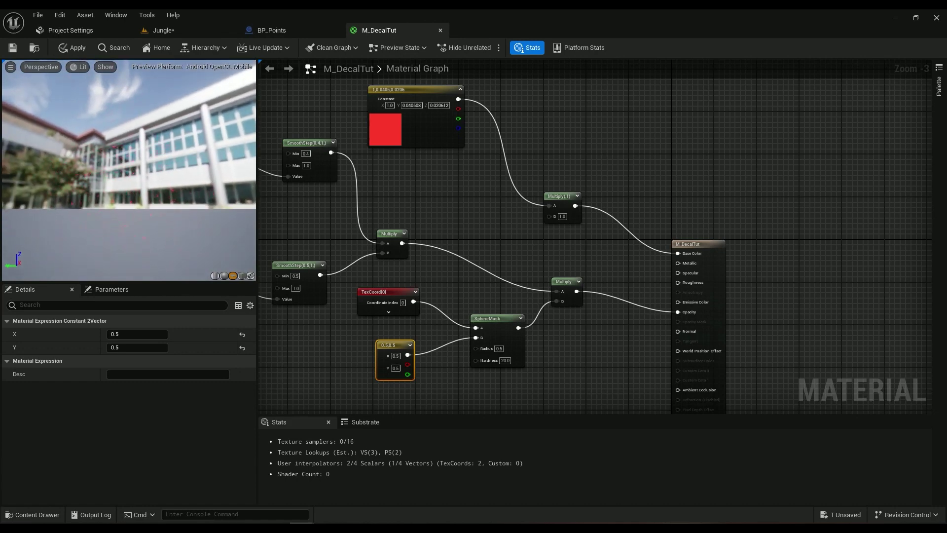
# - Set the SphereMask's Hardness to 50 and its Radius to 0.3
pyautogui.write('50')
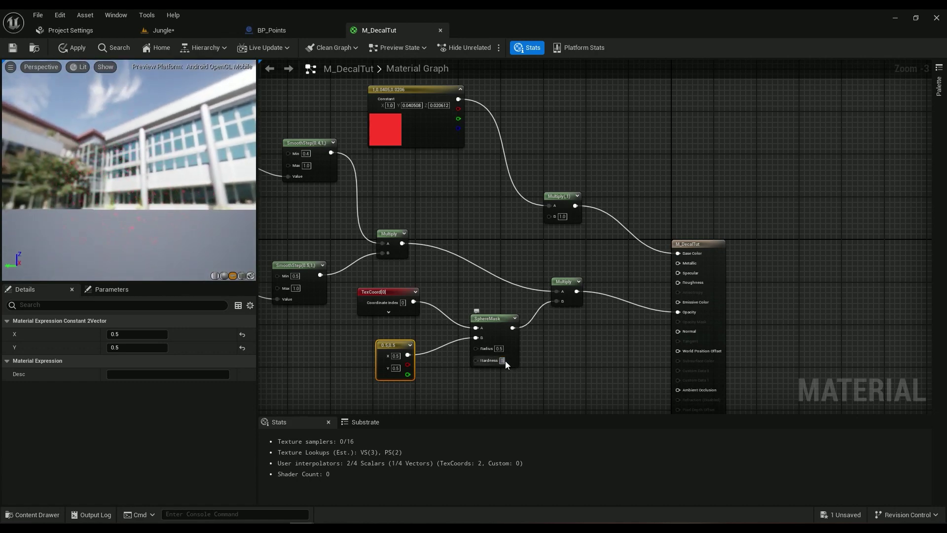
pyautogui.press('Return')
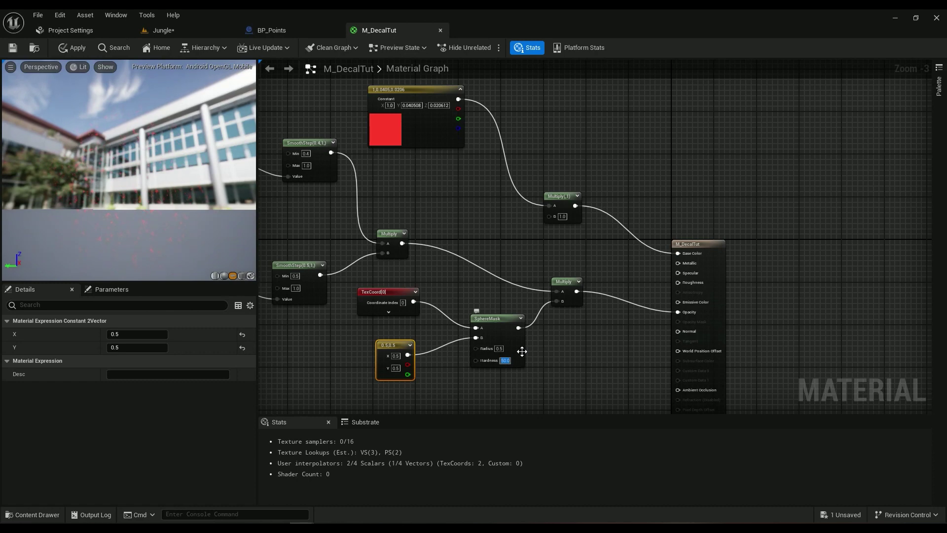
pyautogui.write('0.3')
pyautogui.press('Return')
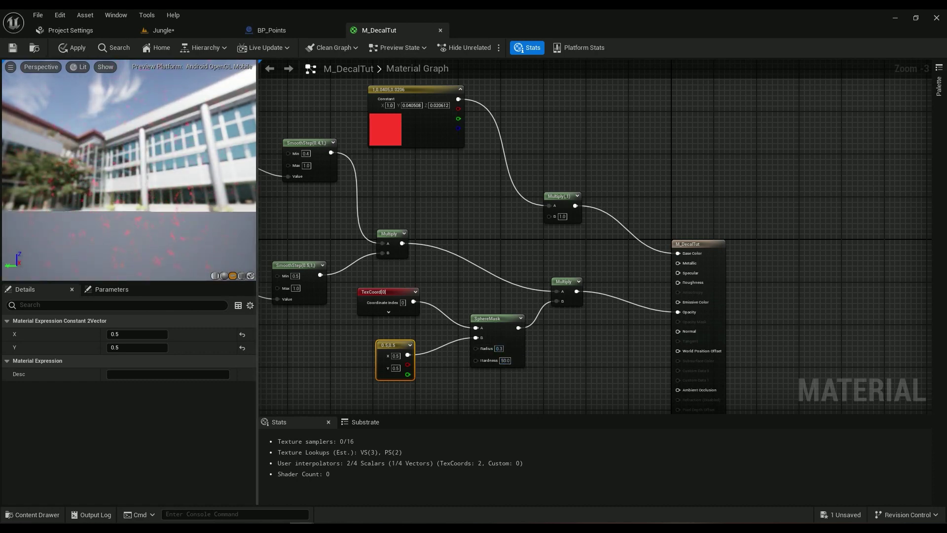
# - Check the masked decal in the preview, apply the changes and save the material
pyautogui.moveTo(167, 209); pyautogui.dragTo(134, 206)
pyautogui.click(66, 47)
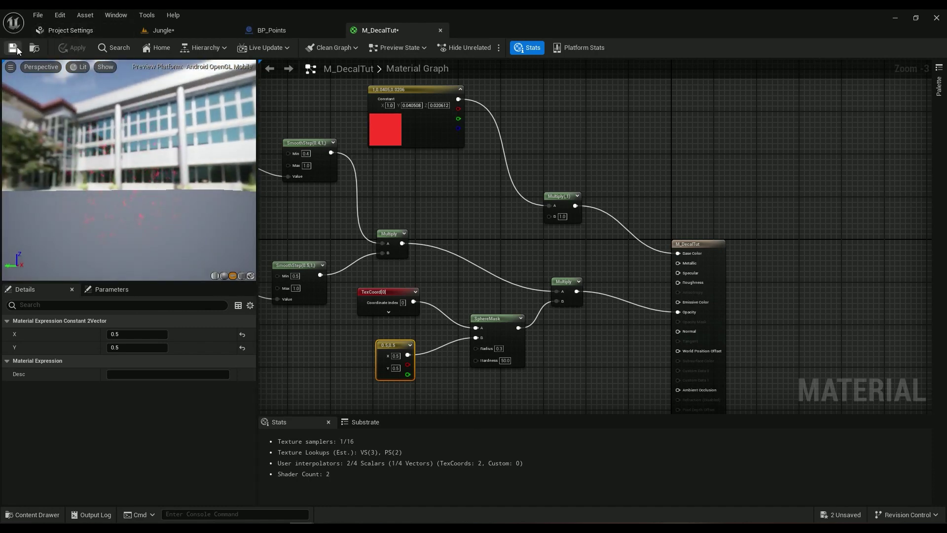
pyautogui.click(14, 47)
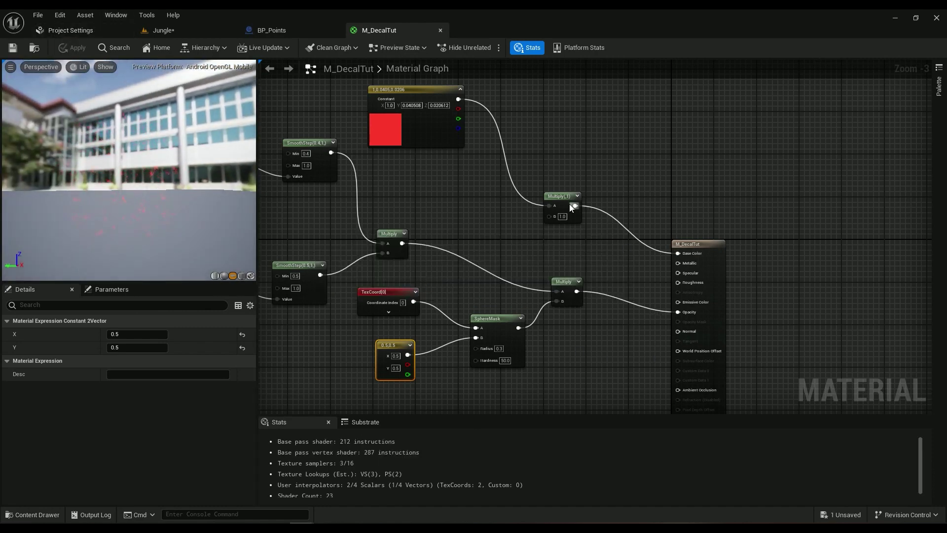
# - Move the material result node and the red colour's Multiply node farther apart in the graph
pyautogui.moveTo(721, 244); pyautogui.dragTo(773, 228)
pyautogui.moveTo(558, 198); pyautogui.dragTo(515, 171)
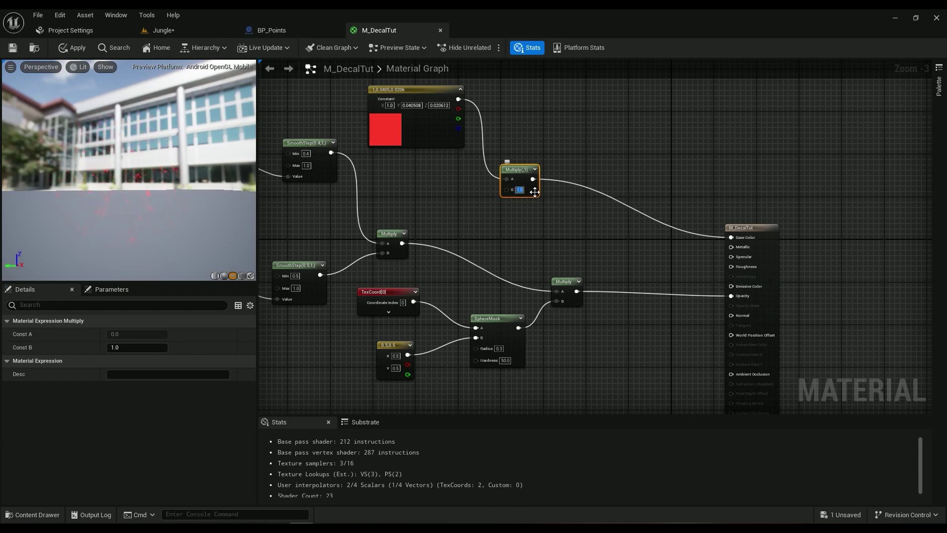
# - Set the colour Multiply's B to 200 and reroute its output from Base Color to Emissive Color
pyautogui.write('200')
pyautogui.press('Return')
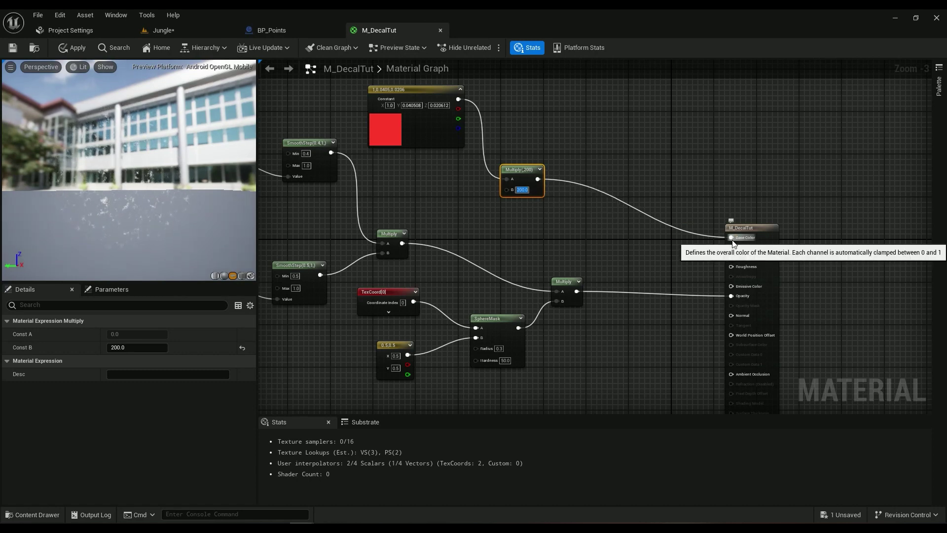
pyautogui.keyDown('ctrl'); pyautogui.moveTo(731, 237); pyautogui.dragTo(739, 287); pyautogui.keyUp('ctrl')
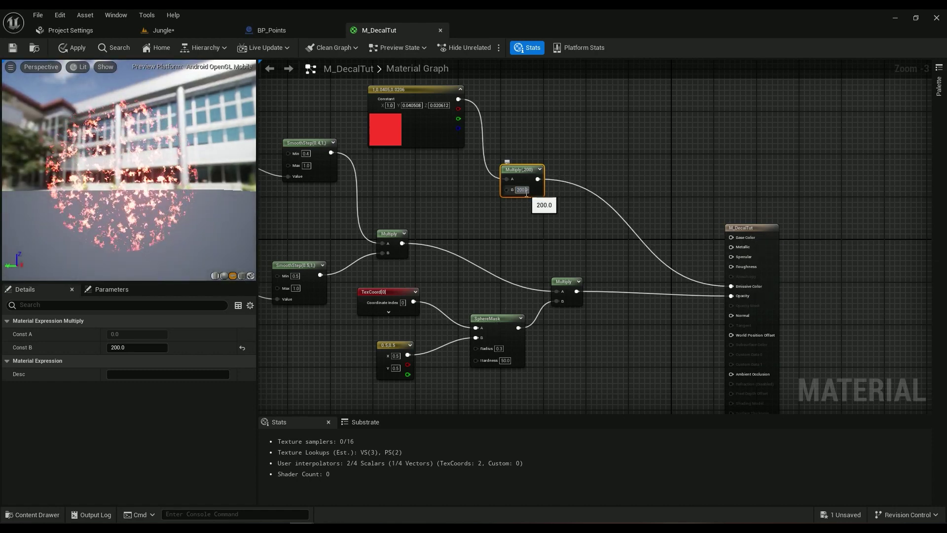
# - Try 20, 1 and 5 as the colour Multiply's B value and settle on 2
pyautogui.write('20')
pyautogui.press('Return')
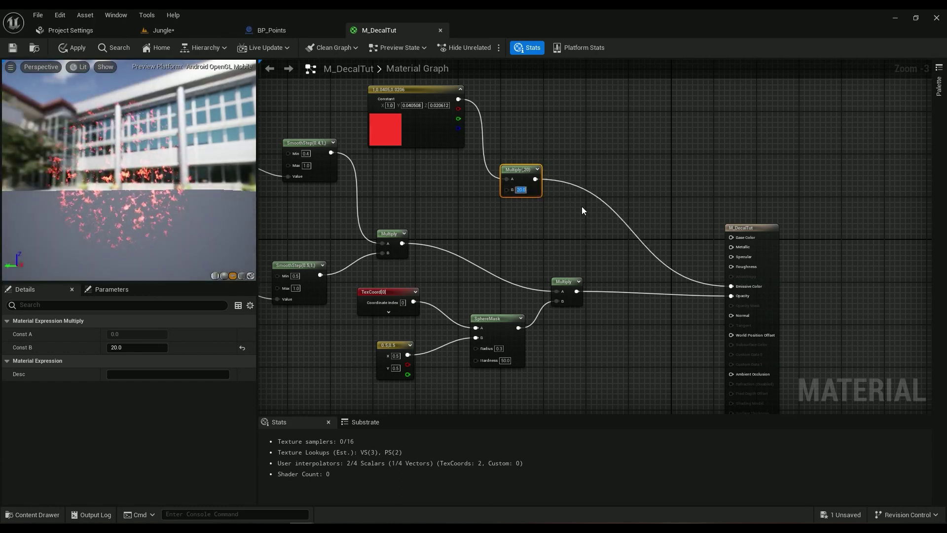
pyautogui.write('1')
pyautogui.press('Return')
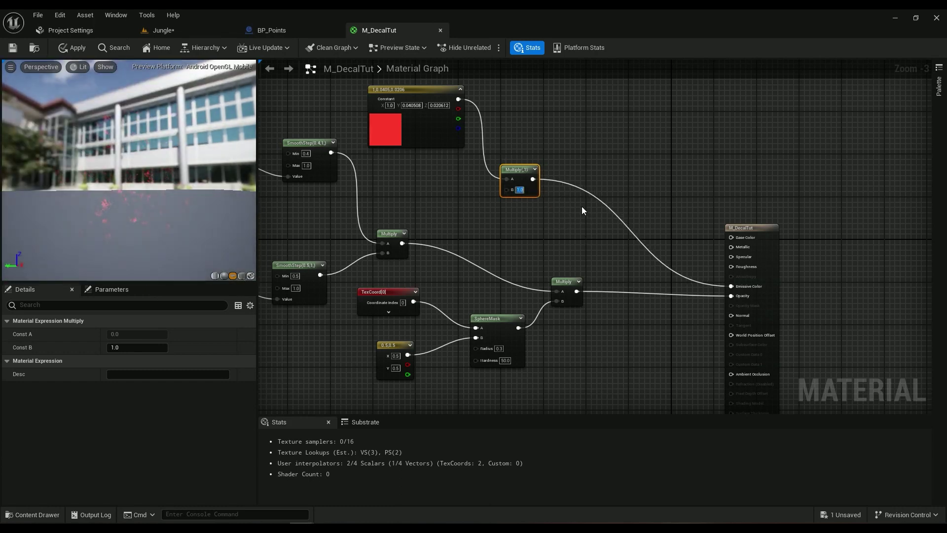
pyautogui.write('5')
pyautogui.press('Return')
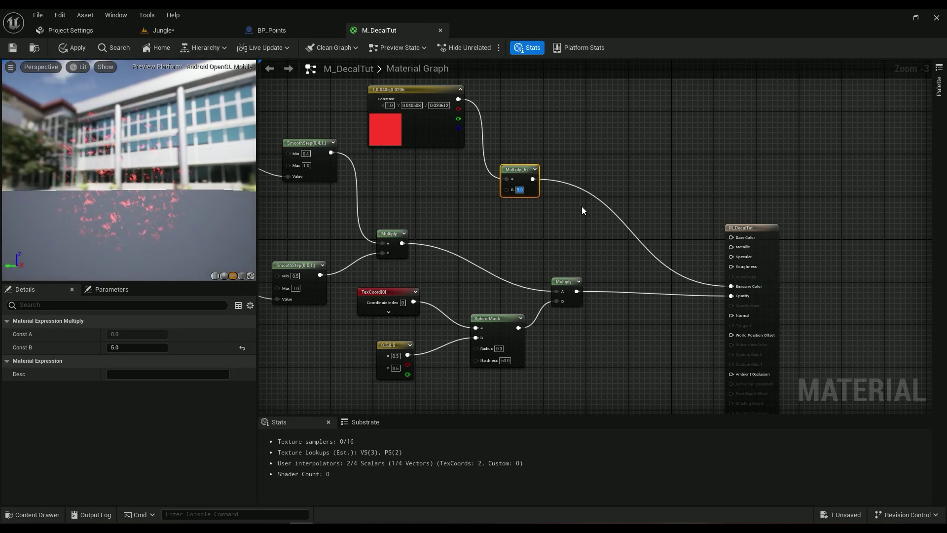
pyautogui.write('2')
pyautogui.press('Return')
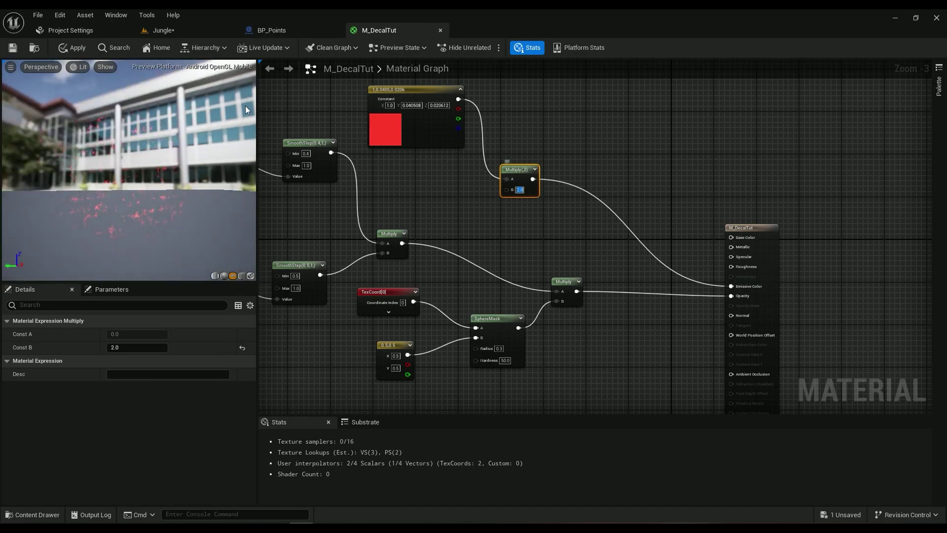
# - Switch to the Jungle level, search the placeable actors for a decal and place a Decal Actor on the ground
pyautogui.click(168, 32)
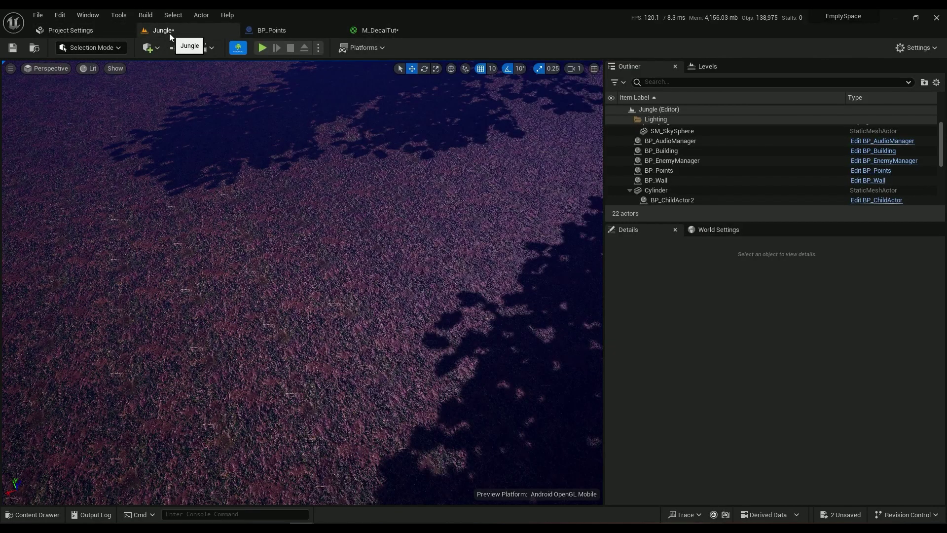
pyautogui.click(150, 47)
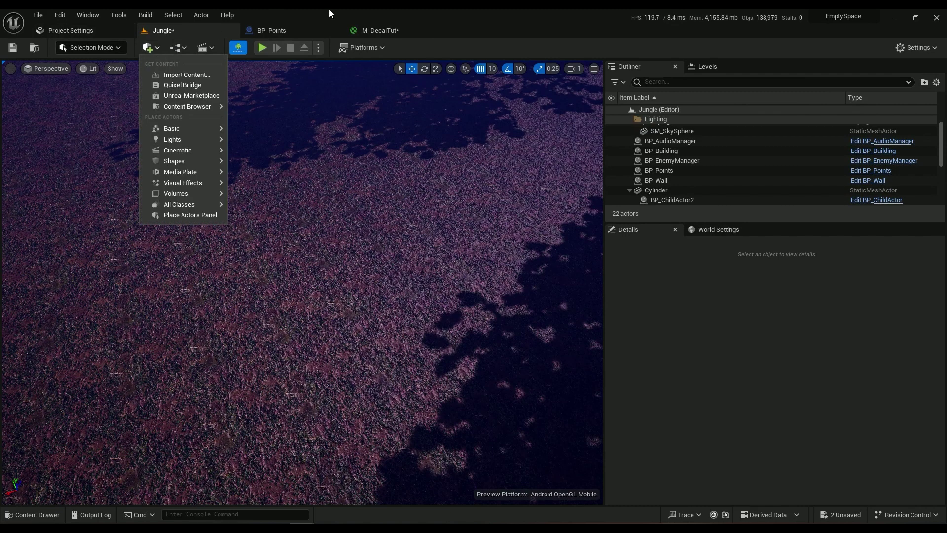
pyautogui.write('dec')
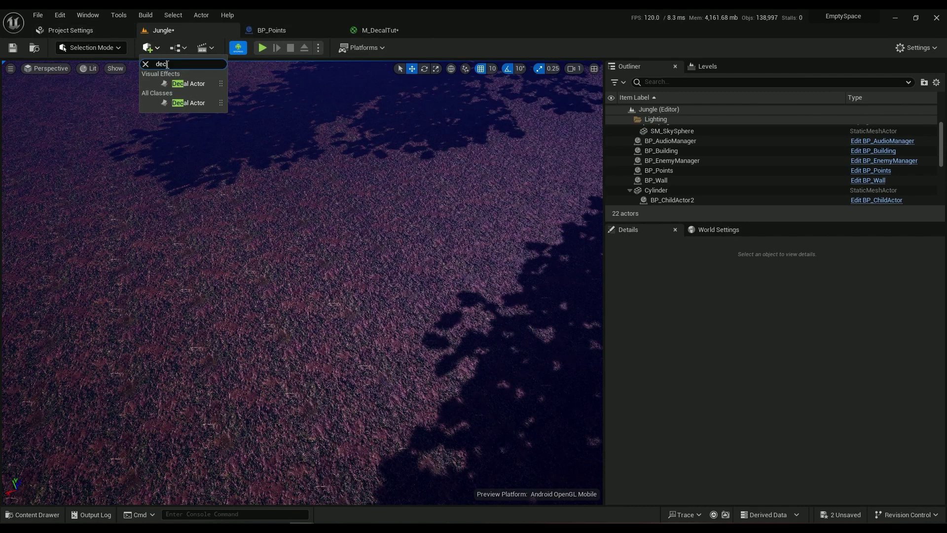
pyautogui.moveTo(189, 84); pyautogui.dragTo(298, 239)
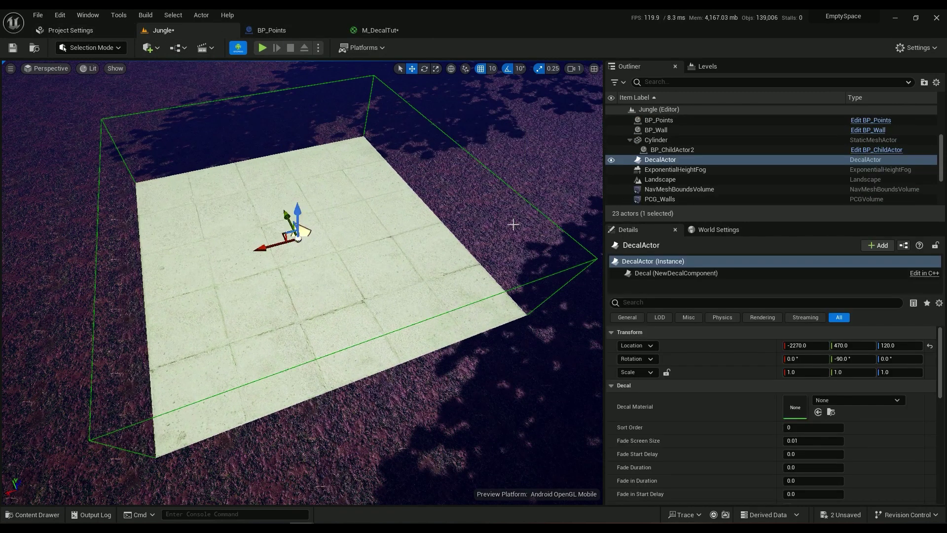
# - Create a material instance from M_DecalTut in the StarterContent Materials folder
pyautogui.click(375, 30)
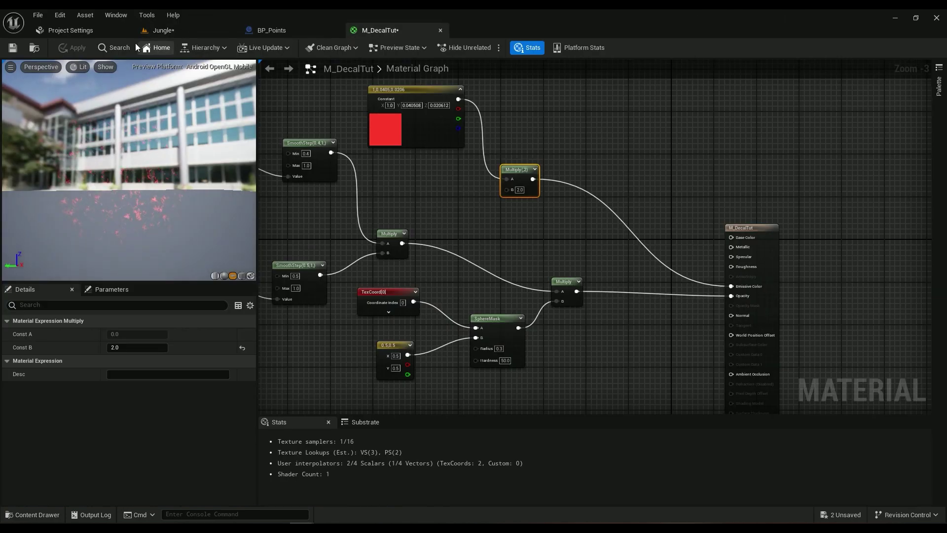
pyautogui.click(34, 48)
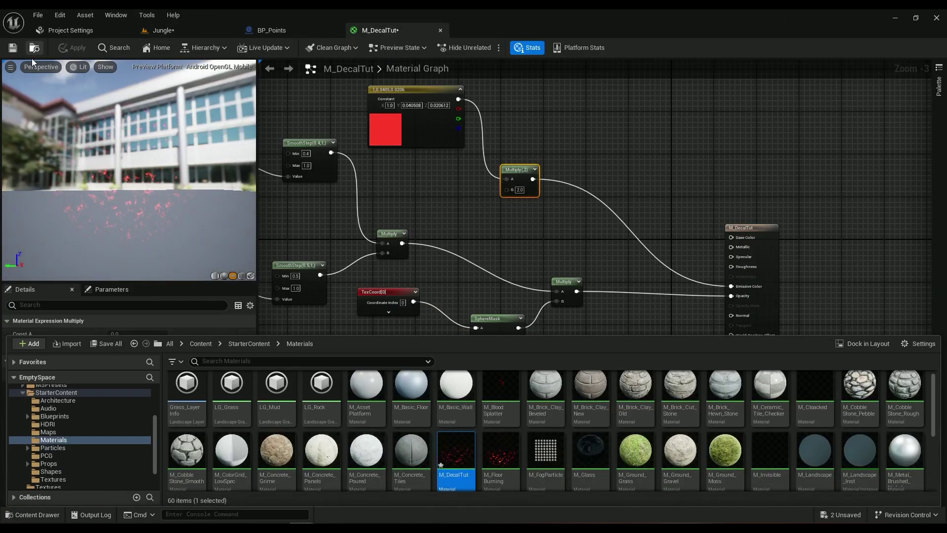
pyautogui.rightClick(454, 456)
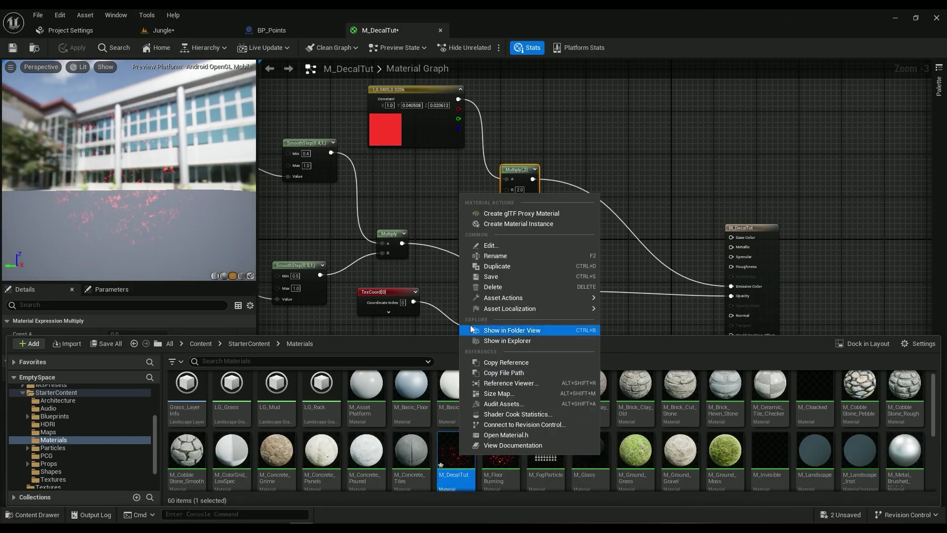
pyautogui.click(513, 224)
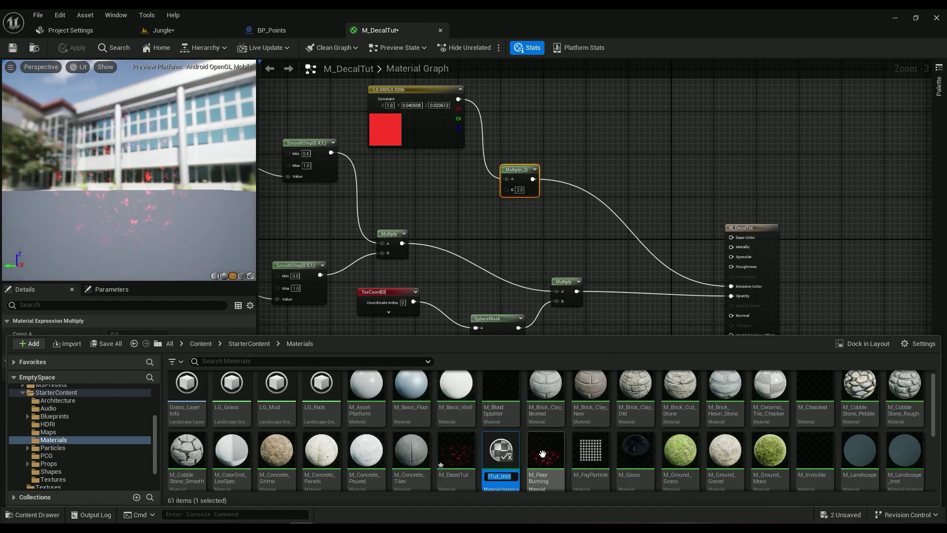
# - Assign M_DecalTut_Inst as the Decal Actor's decal material in the Jungle level and view it on the ground
pyautogui.click(197, 30)
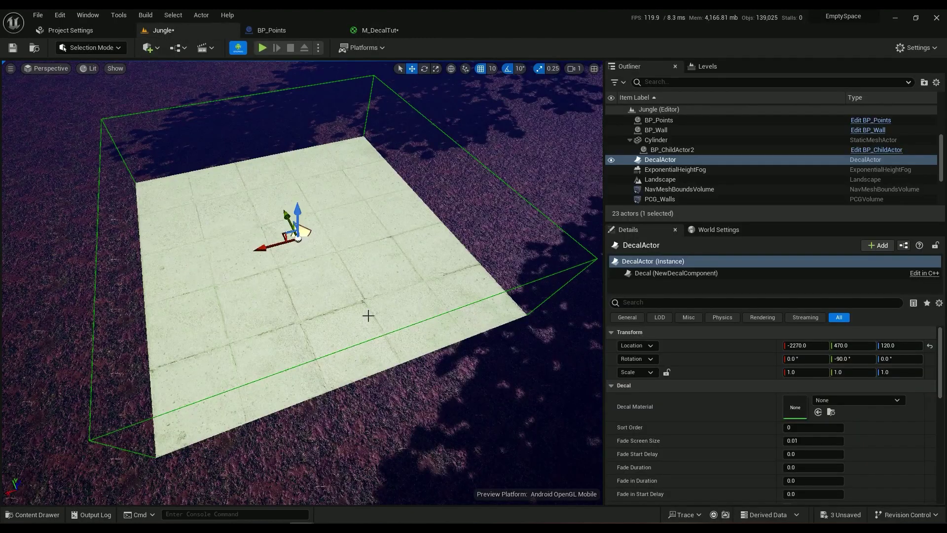
pyautogui.click(818, 412)
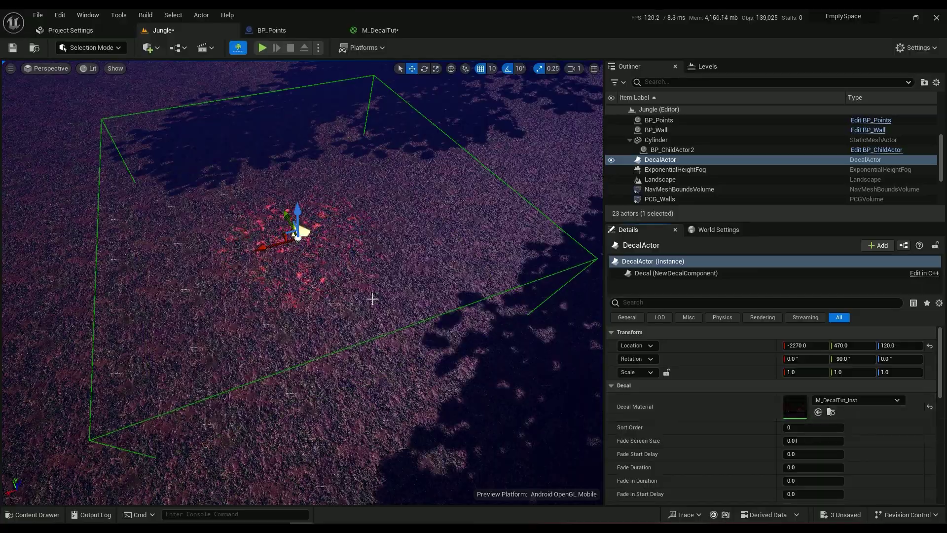
pyautogui.press('a')
pyautogui.moveTo(372, 299); pyautogui.dragTo(406, 317, button='right')
pyautogui.press('d')
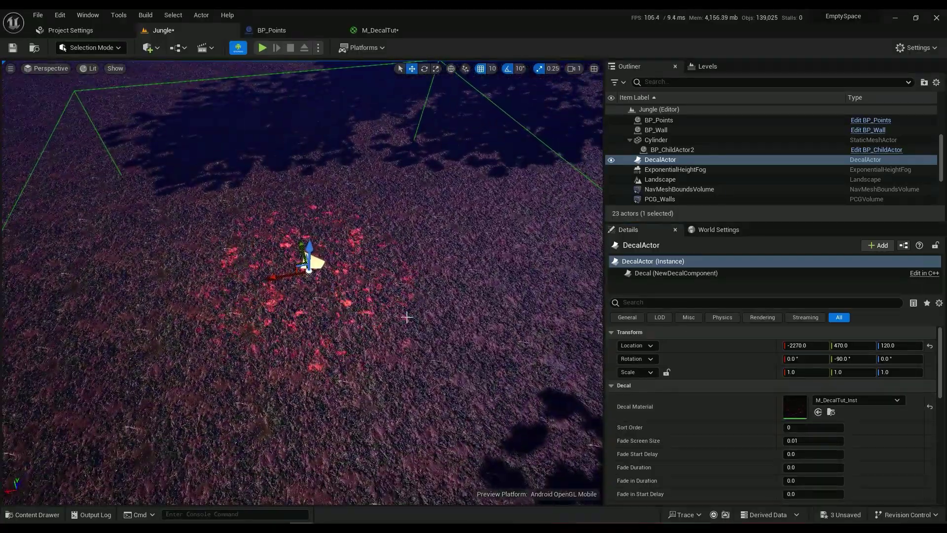
# - Open M_DecalTut_Inst in a separate floating window over the Jungle level, keeping the decal in view
pyautogui.doubleClick(803, 409)
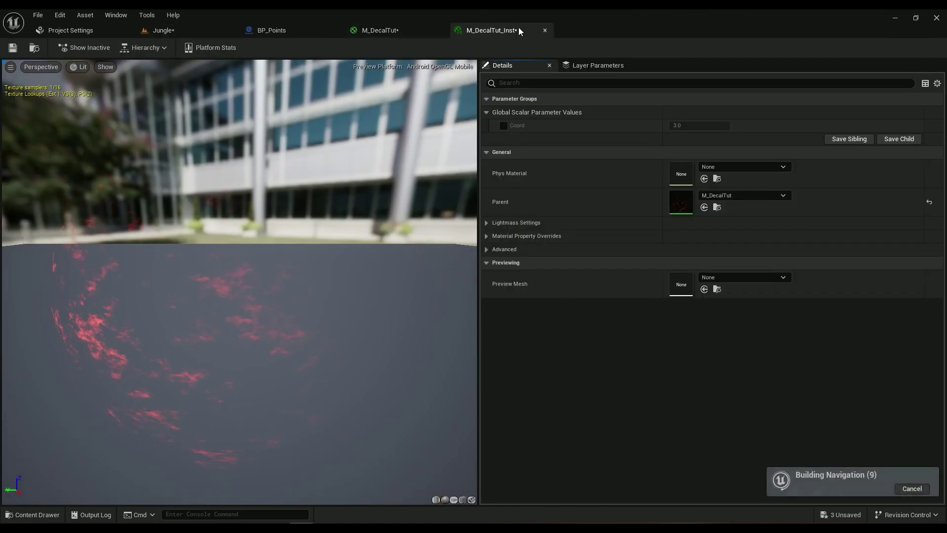
pyautogui.moveTo(519, 32); pyautogui.dragTo(418, 236)
pyautogui.click(165, 30)
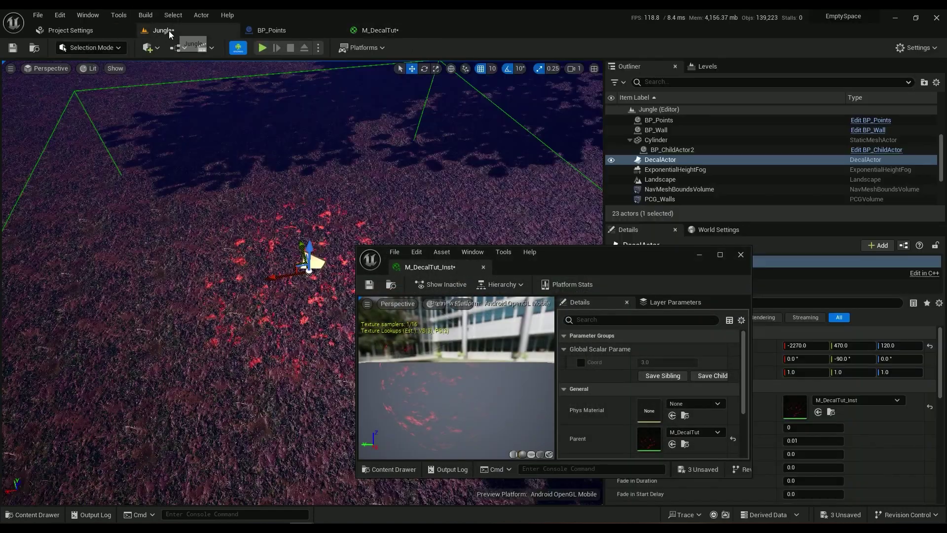
pyautogui.moveTo(534, 251); pyautogui.dragTo(526, 326)
# - Override the instance's Coord parameter with about 4.7 and close the instance editor
pyautogui.click(540, 437)
pyautogui.moveTo(614, 437)
pyautogui.mouseDown()
pyautogui.moveTo(661, 436)
pyautogui.moveTo(612, 435)
pyautogui.moveTo(630, 435)
pyautogui.mouseUp()
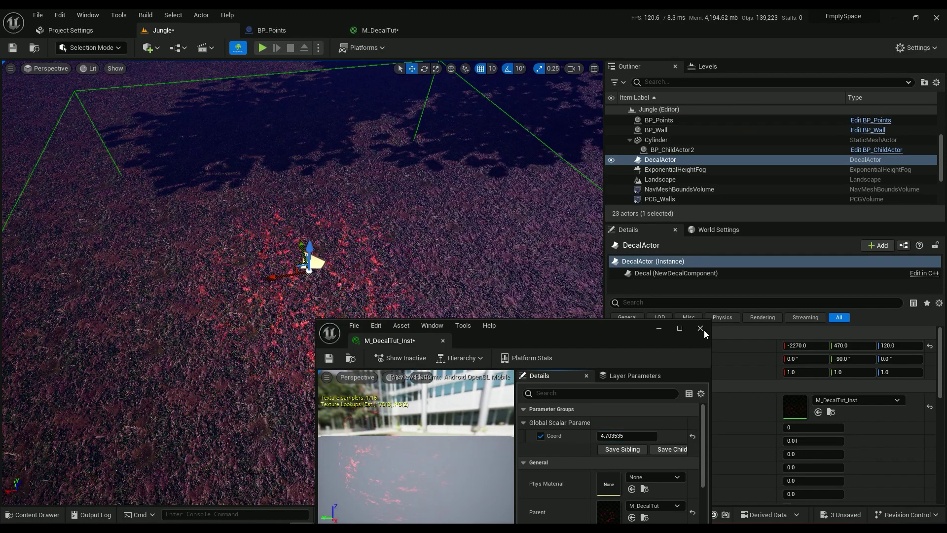
pyautogui.click(700, 327)
pyautogui.press('s')
pyautogui.moveTo(472, 243)
pyautogui.mouseDown(button='right')
pyautogui.moveTo(463, 242)
pyautogui.moveTo(471, 243)
pyautogui.mouseUp(button='right')
pyautogui.press('w')
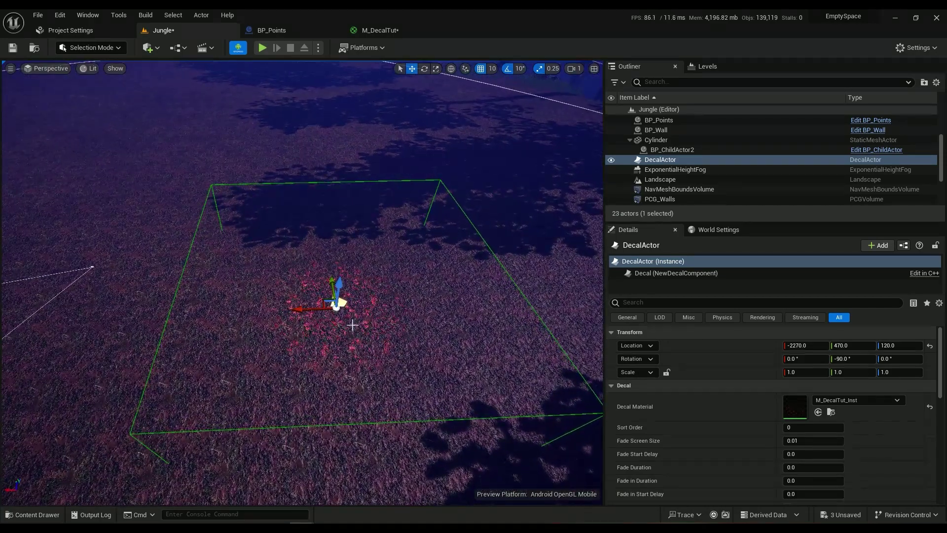
# - Add a scalar parameter named Hardness below the 0.5,0.5 constant in the M_DecalTut graph
pyautogui.click(364, 29)
pyautogui.moveTo(530, 318); pyautogui.dragTo(560, 295, button='right')
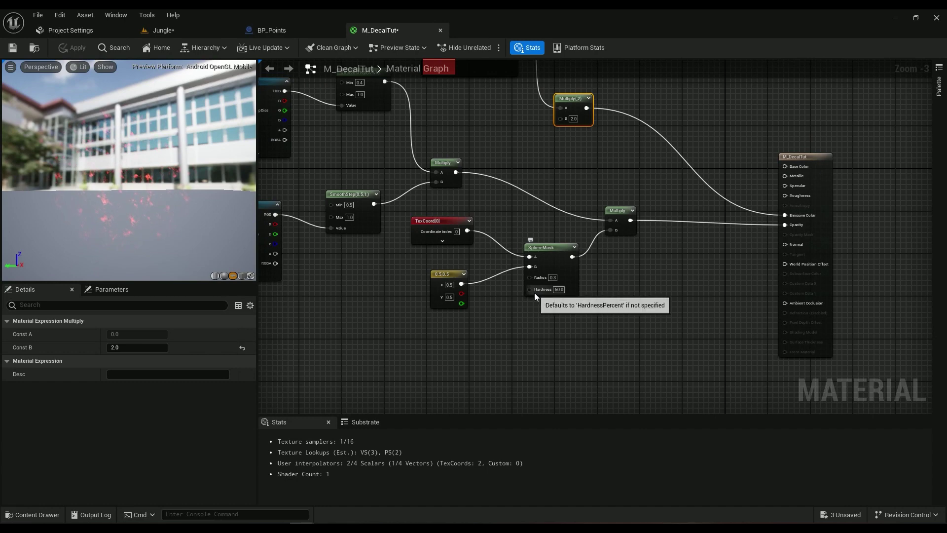
pyautogui.click(468, 345)
pyautogui.write('Ho')
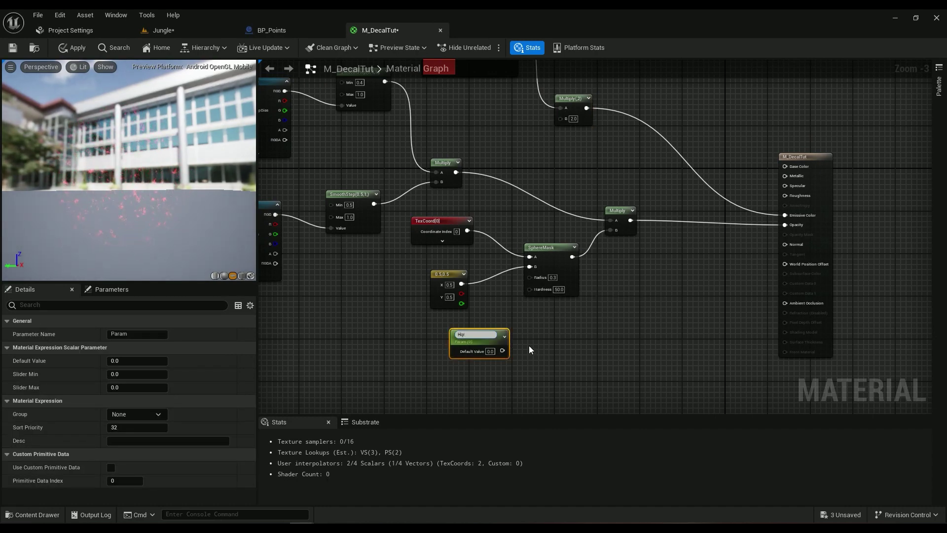
pyautogui.write('rdness')
pyautogui.press('Return')
# - Set the Hardness parameter's default to 50 and connect it to the SphereMask's Hardness input
pyautogui.scroll(3, 529, 345)
pyautogui.click(472, 349)
pyautogui.write('50')
pyautogui.press('Return')
pyautogui.moveTo(491, 349); pyautogui.dragTo(529, 261)
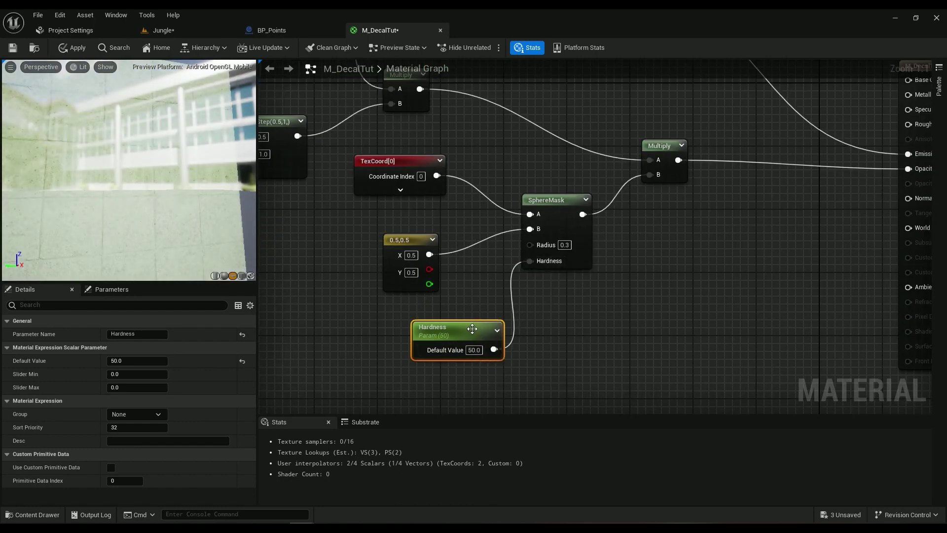
pyautogui.moveTo(472, 328); pyautogui.dragTo(446, 329)
# - Add a scalar parameter named Radius with default 0.3 and connect it to the SphereMask's Radius input
pyautogui.moveTo(469, 390); pyautogui.dragTo(528, 324, button='right')
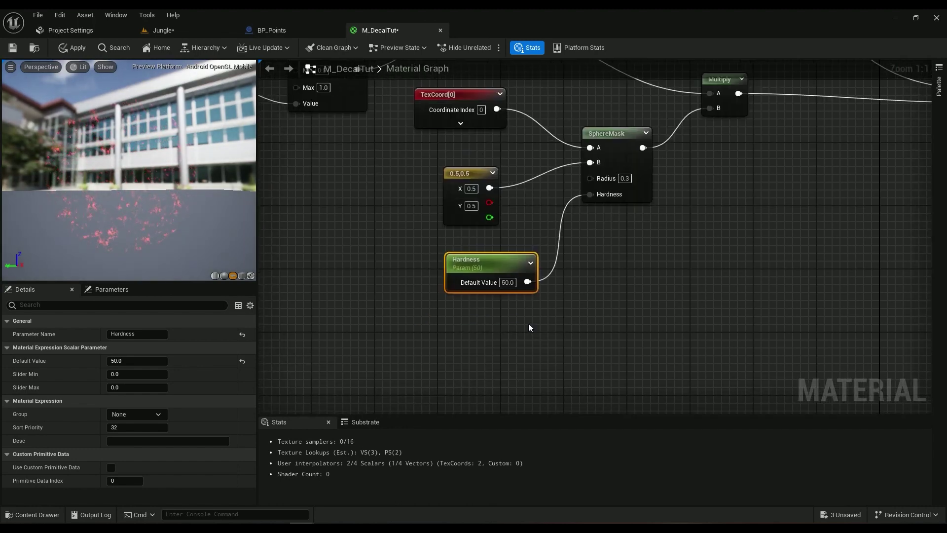
pyautogui.click(475, 309)
pyautogui.write('Radius')
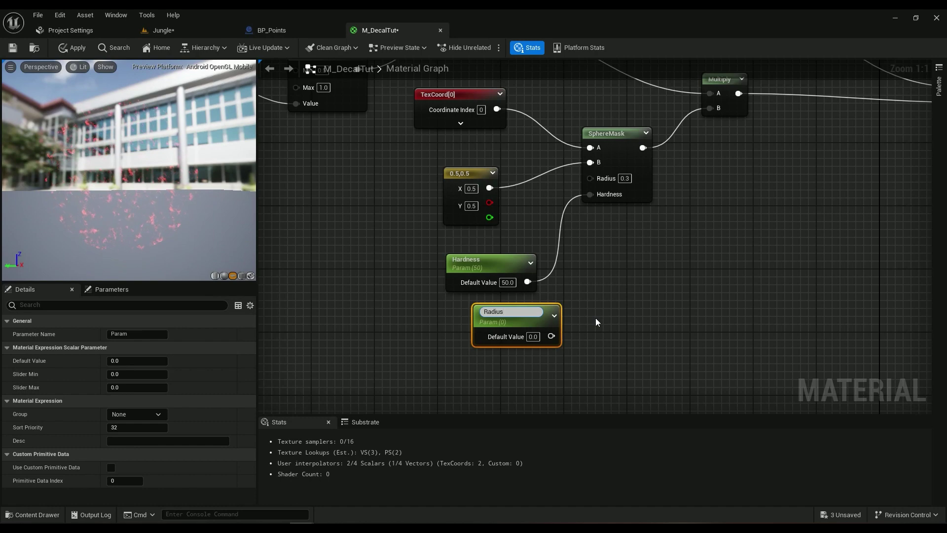
pyautogui.press('Return')
pyautogui.click(532, 333)
pyautogui.write('0.3')
pyautogui.press('Return')
pyautogui.moveTo(551, 333); pyautogui.dragTo(597, 178)
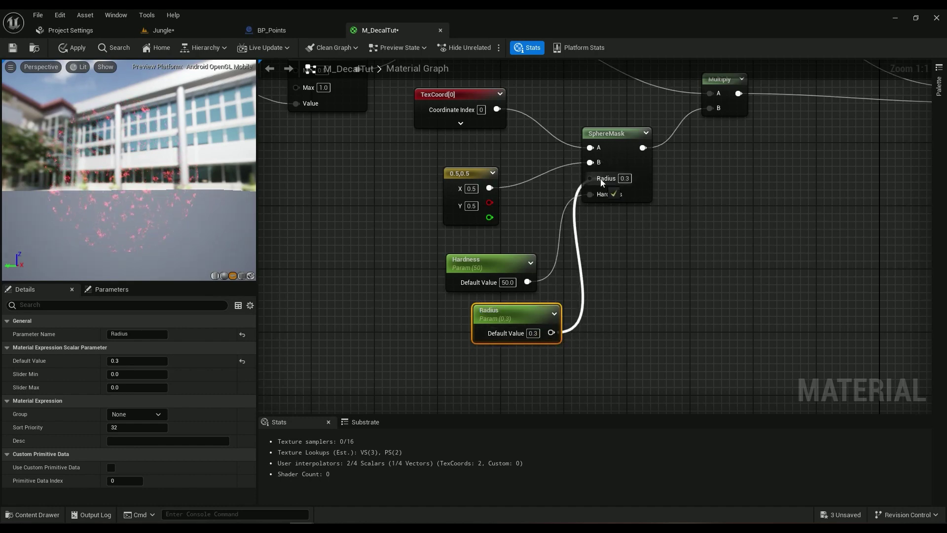
# - Apply the changes to M_DecalTut and save the material
pyautogui.click(72, 48)
pyautogui.click(12, 47)
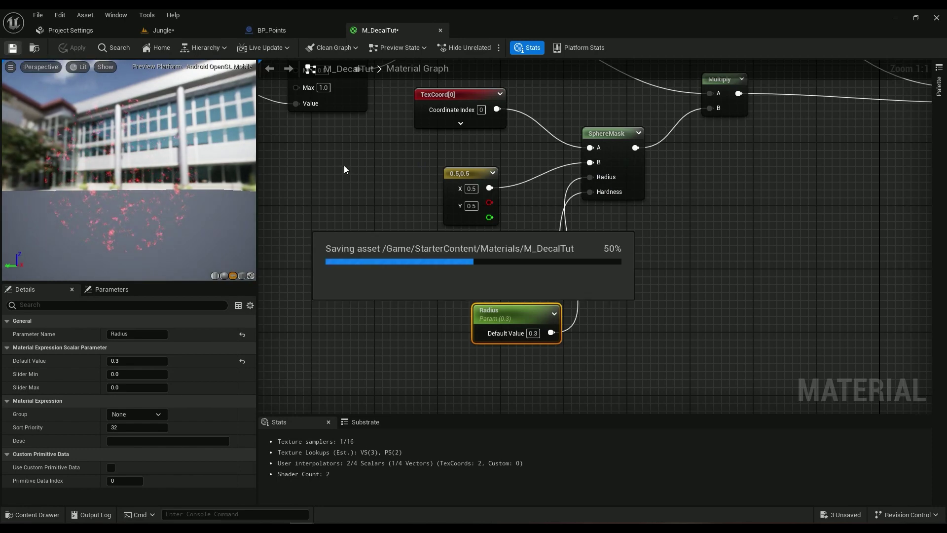
# - Add a scalar parameter named Emissive beside the red colour's Multiply node and open its default value for editing
pyautogui.moveTo(770, 181); pyautogui.dragTo(647, 427, button='right')
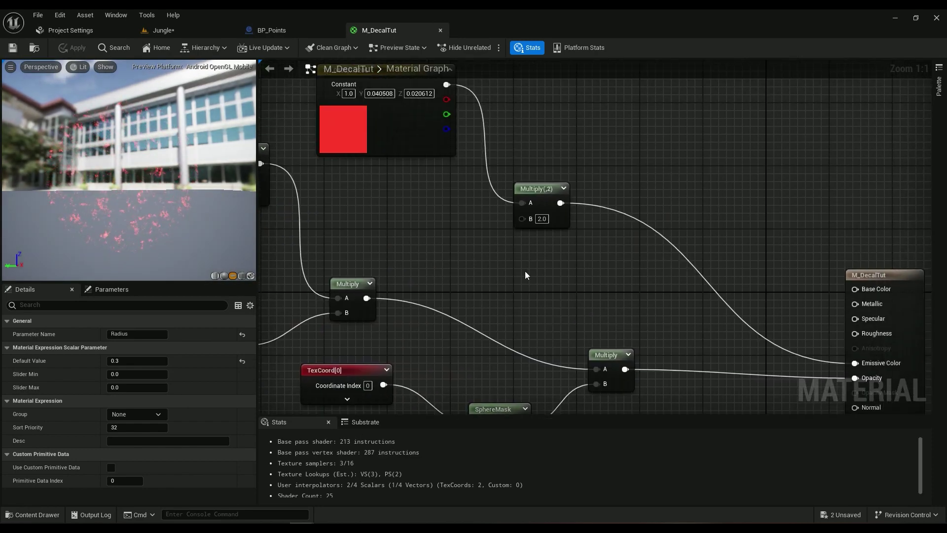
pyautogui.click(434, 225)
pyautogui.write('Emissive')
pyautogui.press('Return')
pyautogui.click(493, 254)
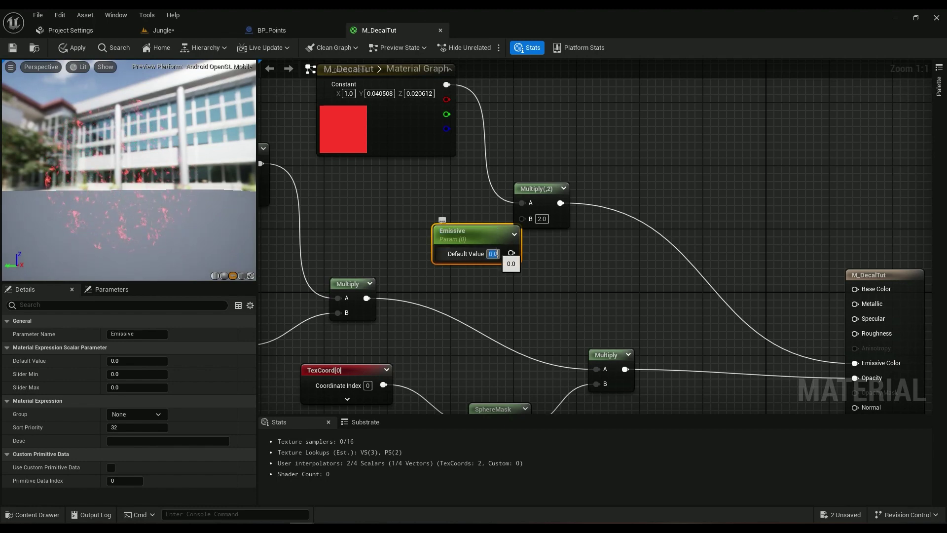
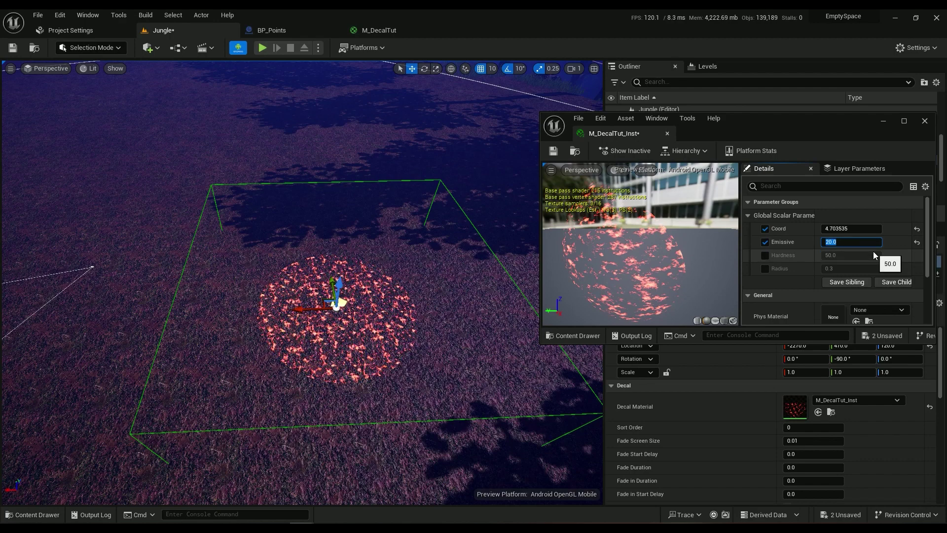
# - Try Emissive values of 500 and 5000 on M_DecalTut_Inst and inspect the decal's glow in the level
pyautogui.write('500')
pyautogui.press('Return')
pyautogui.write('5000')
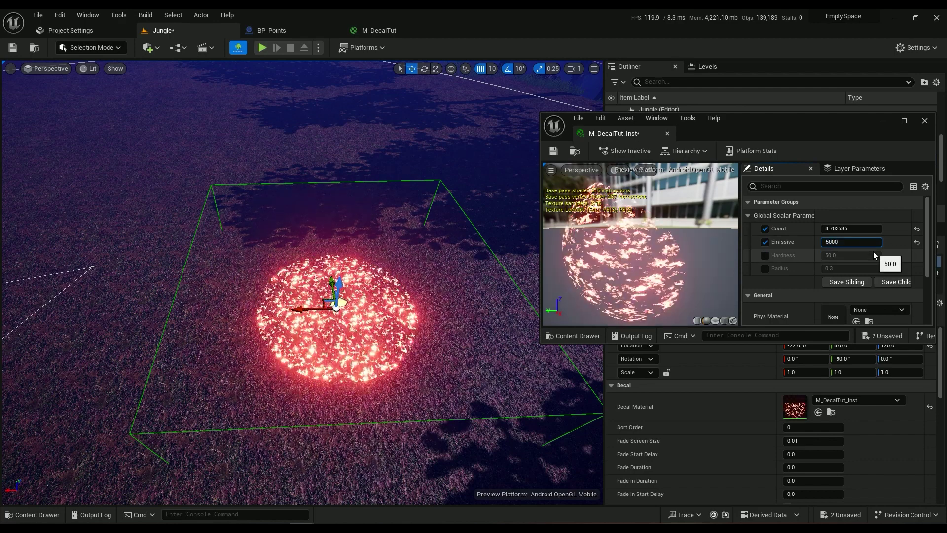
pyautogui.press('Return')
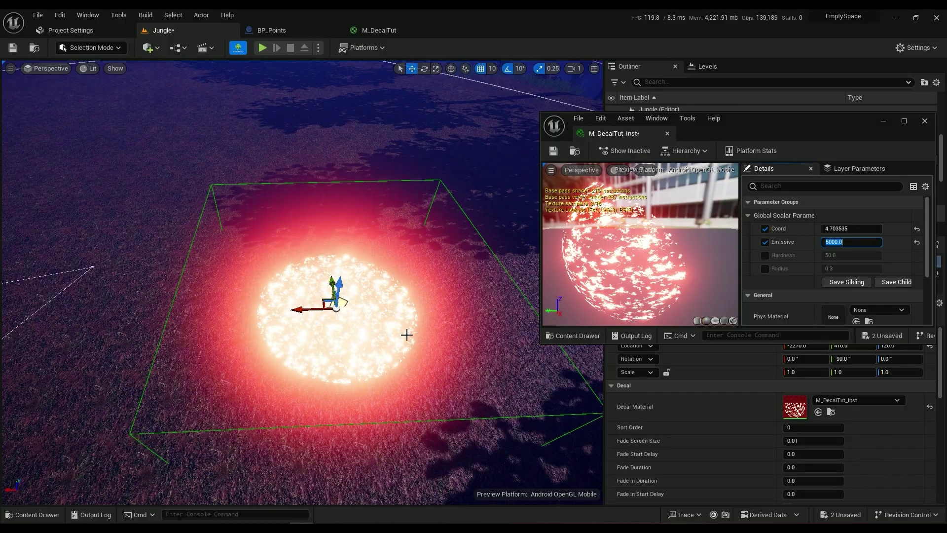
pyautogui.press('a')
pyautogui.moveTo(406, 335)
pyautogui.mouseDown(button='right')
pyautogui.moveTo(468, 342)
pyautogui.moveTo(466, 353)
pyautogui.moveTo(409, 335)
pyautogui.mouseUp(button='right')
pyautogui.press('w')
pyautogui.press('d')
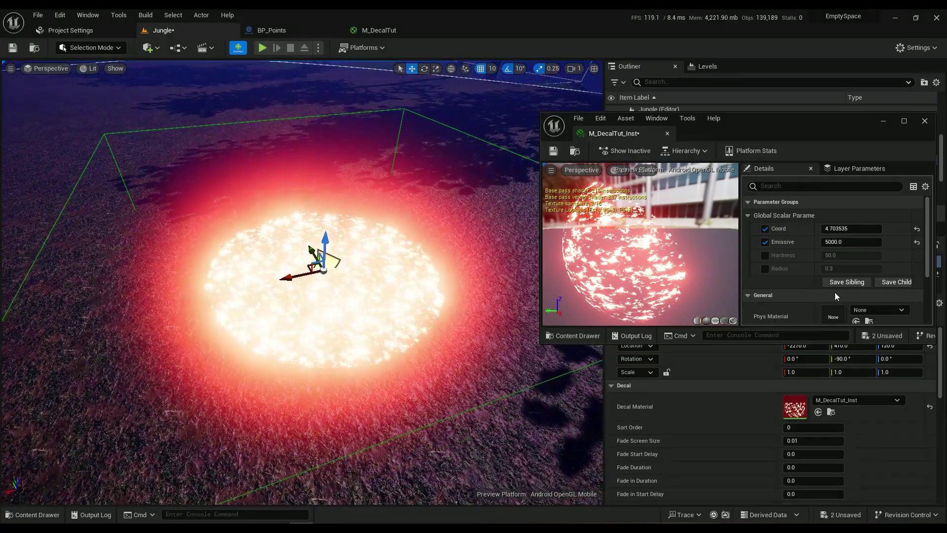
# - Lower the Coord parameter of M_DecalTut_Inst to about 3.36 and check the pattern scale on the ground decal
pyautogui.moveTo(857, 227); pyautogui.dragTo(778, 227)
pyautogui.moveTo(424, 296); pyautogui.dragTo(454, 274, button='right')
pyautogui.press('s')
pyautogui.press('w')
pyautogui.moveTo(406, 335); pyautogui.dragTo(406, 335, button='right')
# - Override the instance's Hardness and Radius parameters, setting Hardness to about 0.77 and Radius to 0.316
pyautogui.click(765, 255)
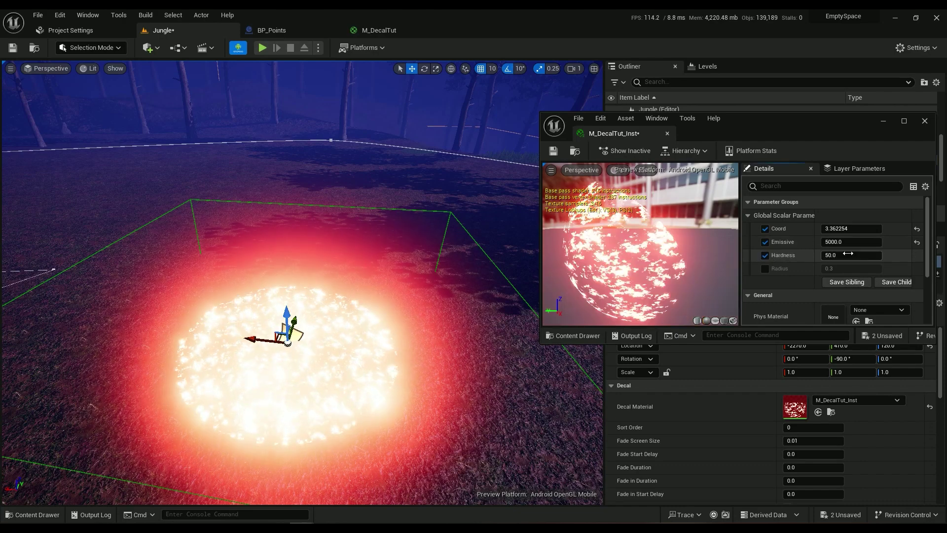
pyautogui.moveTo(861, 255)
pyautogui.mouseDown()
pyautogui.moveTo(844, 255)
pyautogui.moveTo(854, 269)
pyautogui.moveTo(846, 268)
pyautogui.moveTo(868, 268)
pyautogui.moveTo(844, 269)
pyautogui.moveTo(857, 255)
pyautogui.moveTo(880, 255)
pyautogui.moveTo(829, 255)
pyautogui.moveTo(852, 255)
pyautogui.mouseUp()
pyautogui.click(765, 268)
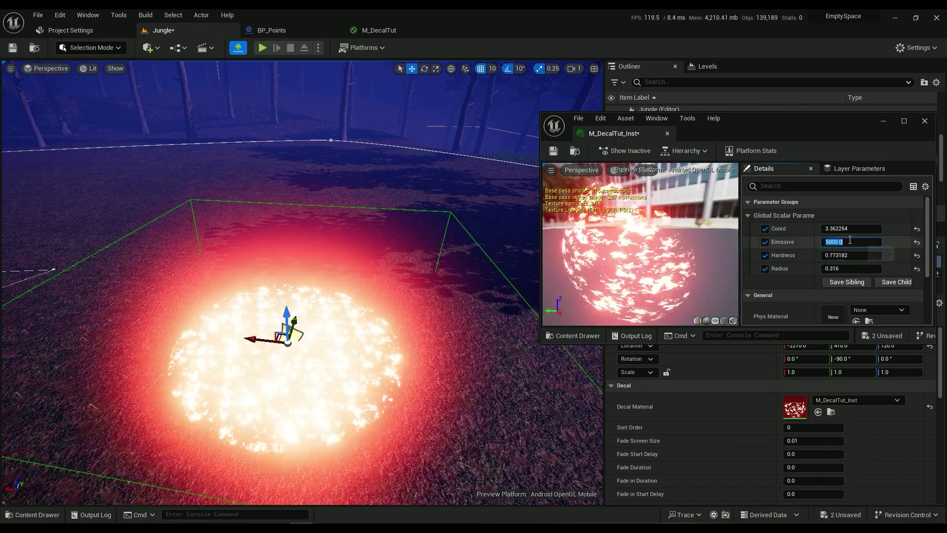
# - Compare Emissive values of 1 and 5 on the decal instance, finishing with Emissive set to 2
pyautogui.click(850, 240)
pyautogui.write('1')
pyautogui.press('Return')
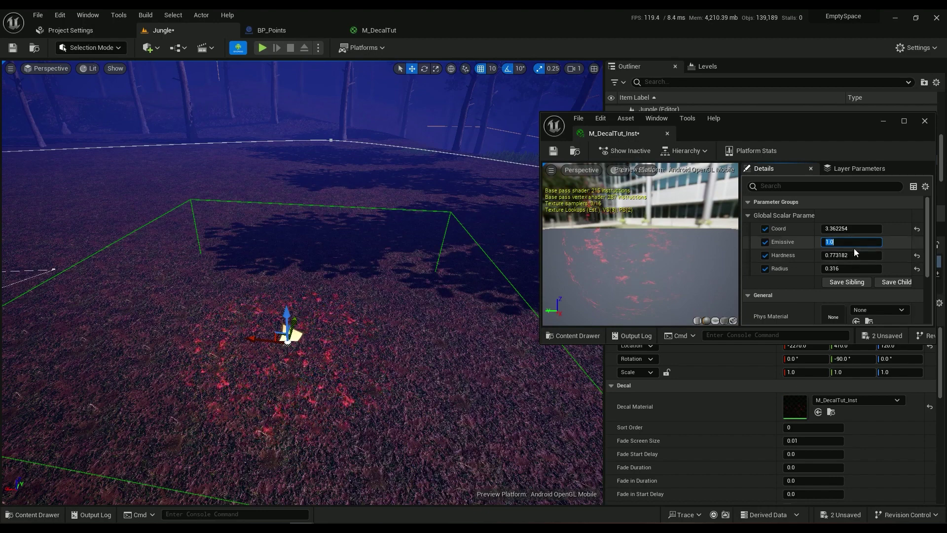
pyautogui.write('5')
pyautogui.press('Return')
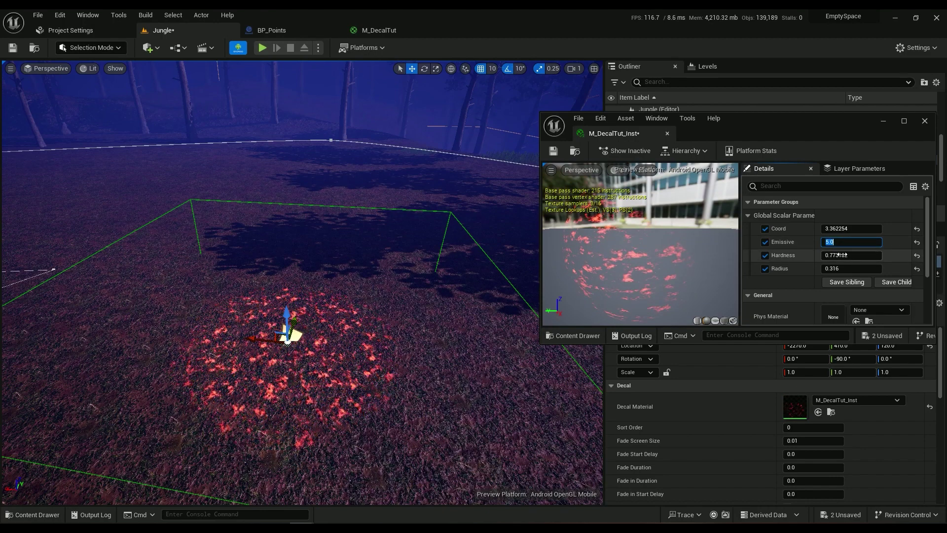
pyautogui.press('Return')
pyautogui.write('2')
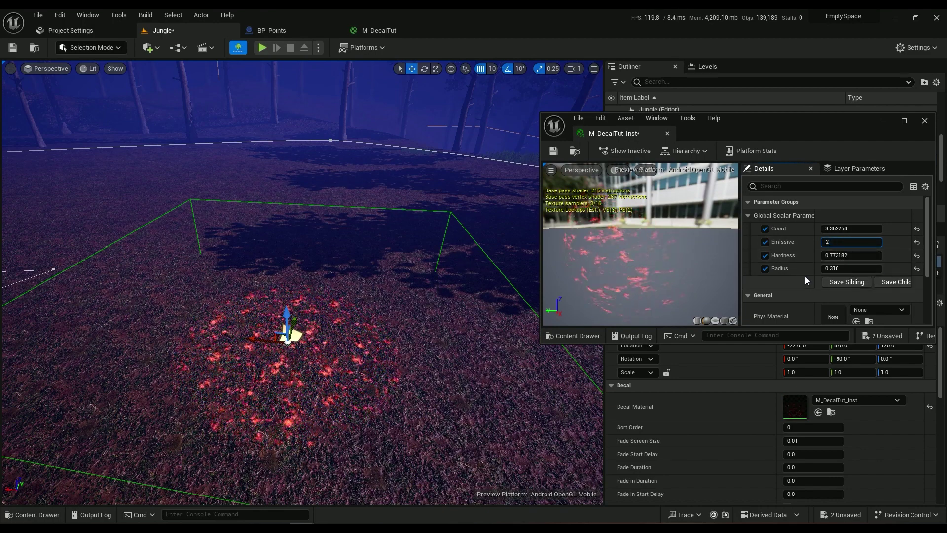
pyautogui.press('Return')
# - Rotate the Decal Actor 90° to a pitch of 0° so it projects horizontally instead of onto the ground
pyautogui.moveTo(442, 290); pyautogui.dragTo(498, 321, button='right')
pyautogui.moveTo(355, 321); pyautogui.dragTo(296, 308, button='right')
pyautogui.moveTo(443, 289); pyautogui.dragTo(444, 290, button='right')
pyautogui.press('e')
pyautogui.moveTo(344, 285); pyautogui.dragTo(288, 293)
# - Move the Decal Actor onto the building's front wall beside the ground-floor window, at location -1470, -10, 250
pyautogui.moveTo(443, 345); pyautogui.dragTo(400, 336, button='right')
pyautogui.press('w')
pyautogui.moveTo(400, 351); pyautogui.dragTo(182, 284)
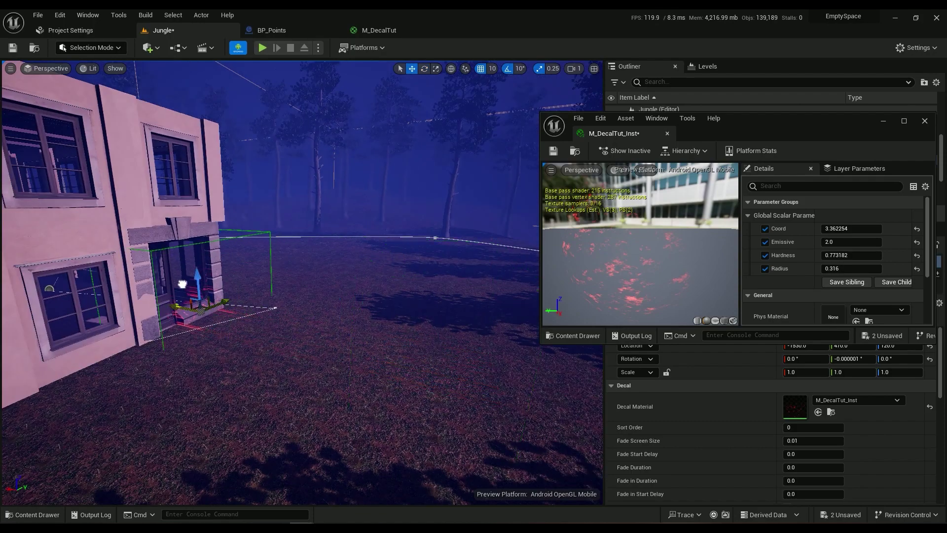
pyautogui.moveTo(124, 315); pyautogui.dragTo(64, 320, button='right')
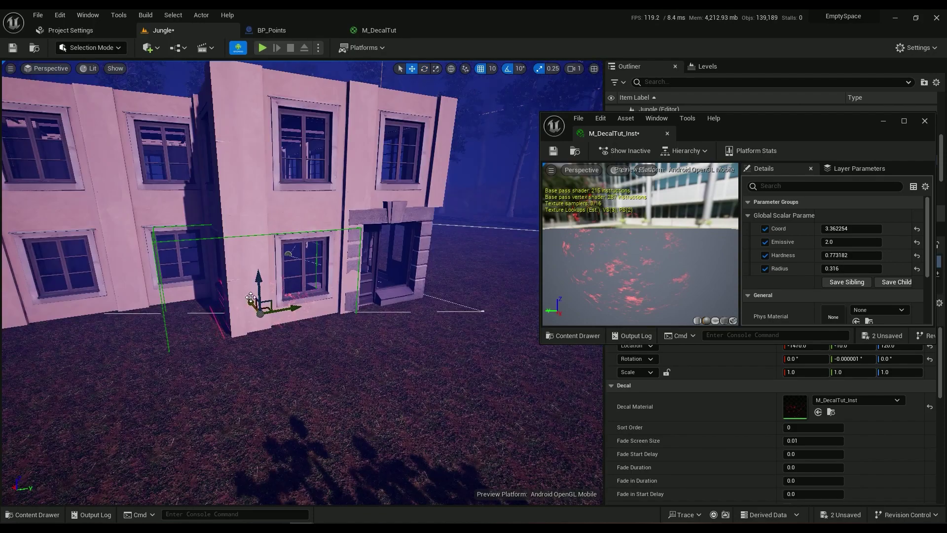
pyautogui.moveTo(256, 241); pyautogui.dragTo(257, 241, button='right')
pyautogui.moveTo(354, 334); pyautogui.dragTo(353, 329, button='right')
# - Examine the coordinate nodes in the M_DecalTut graph and how the decal is projected on the building wall in the Jungle level
pyautogui.click(379, 30)
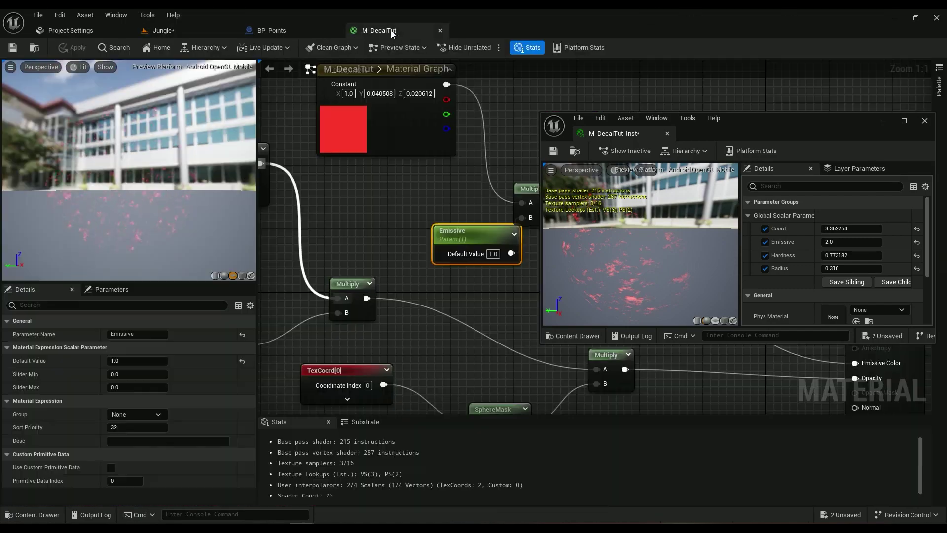
pyautogui.moveTo(413, 184); pyautogui.dragTo(683, 220, button='right')
pyautogui.scroll(-3, 532, 279)
pyautogui.moveTo(384, 188); pyautogui.dragTo(635, 193, button='right')
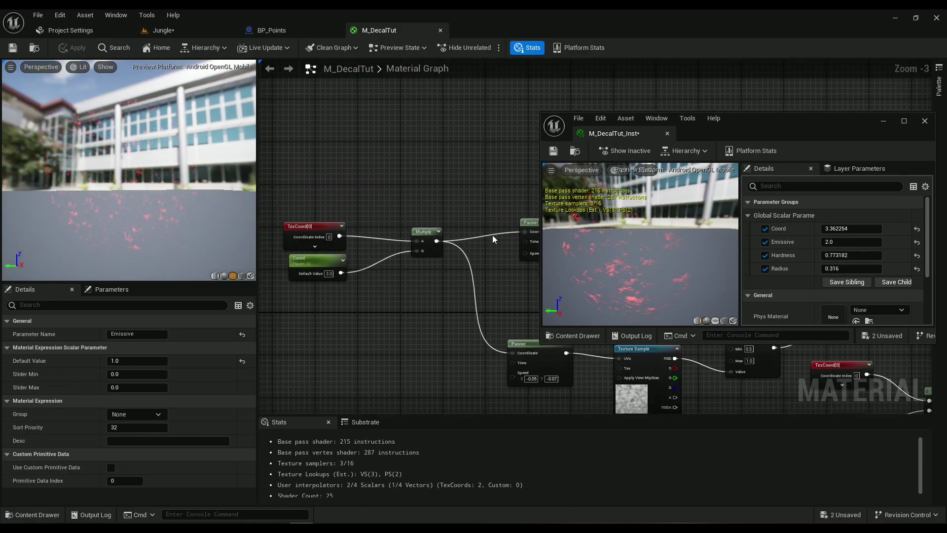
pyautogui.click(163, 30)
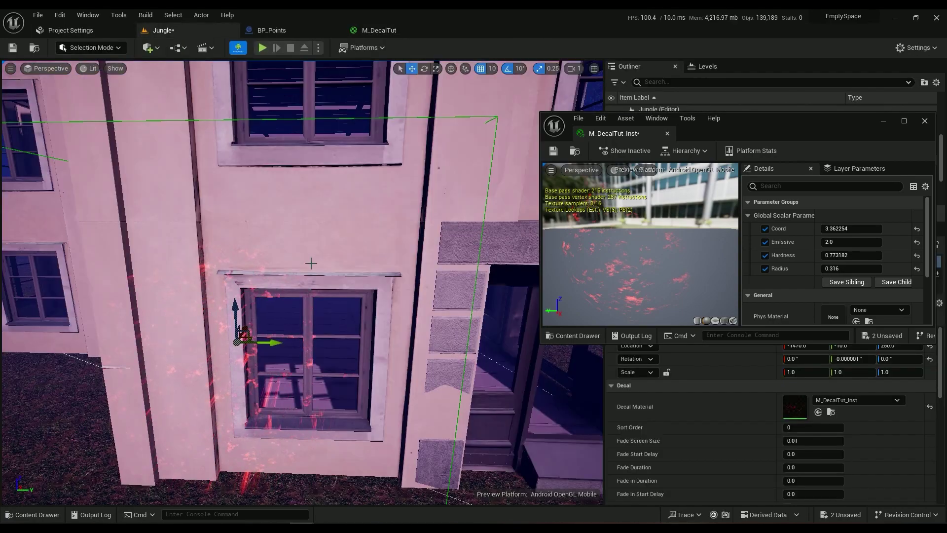
pyautogui.moveTo(311, 264); pyautogui.dragTo(311, 264, button='right')
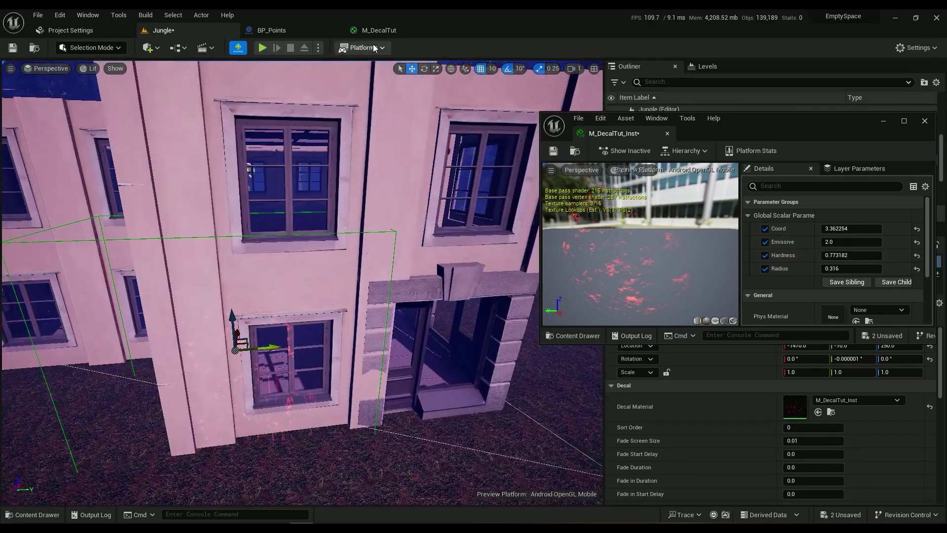
# - Close the M_DecalTut_Inst editor and bring the complete M_DecalTut node graph into view
pyautogui.click(386, 30)
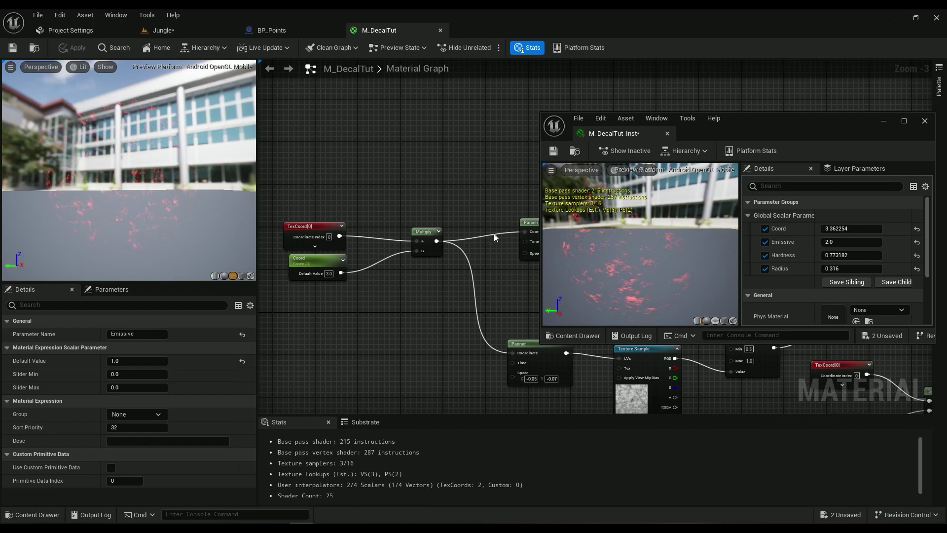
pyautogui.click(924, 121)
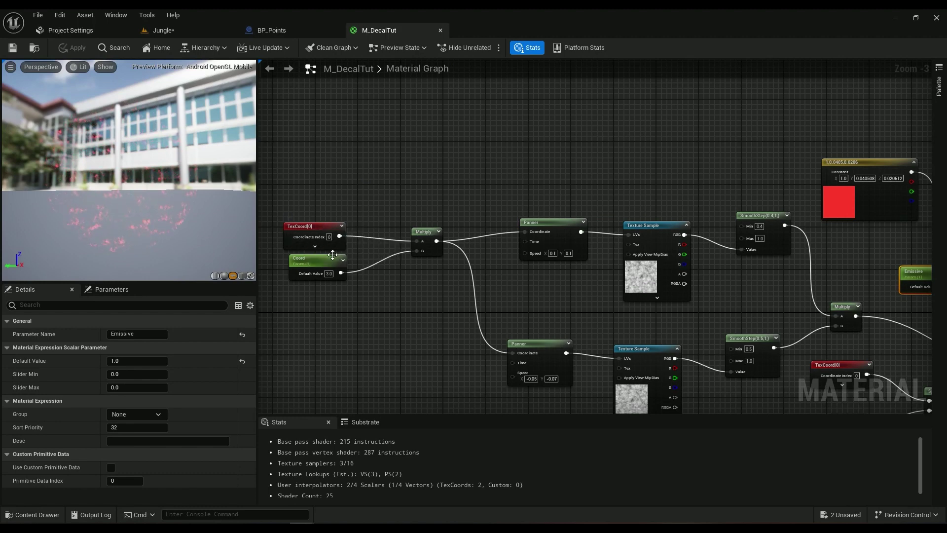
pyautogui.scroll(-2, 487, 156)
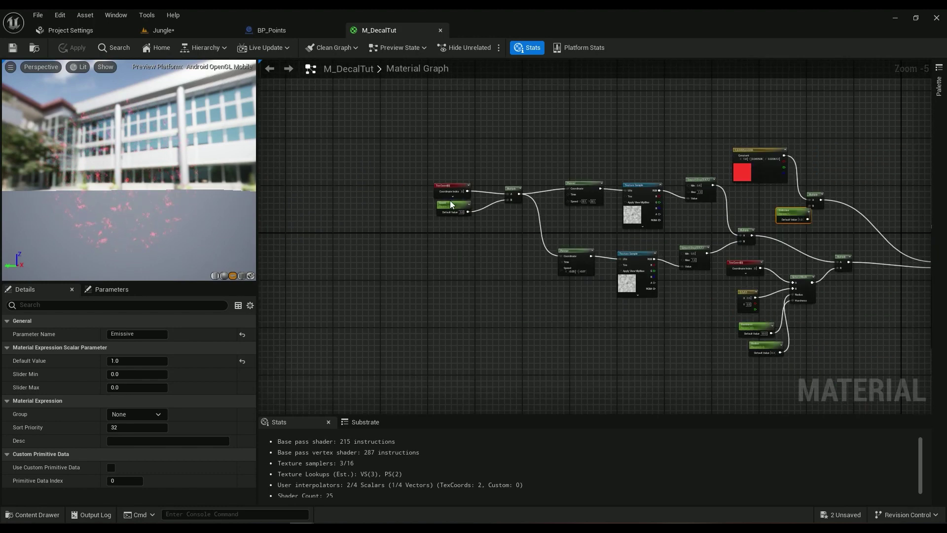
# - Return to the Jungle level and inspect the decal on the wall around the ground-floor window up close
pyautogui.click(164, 31)
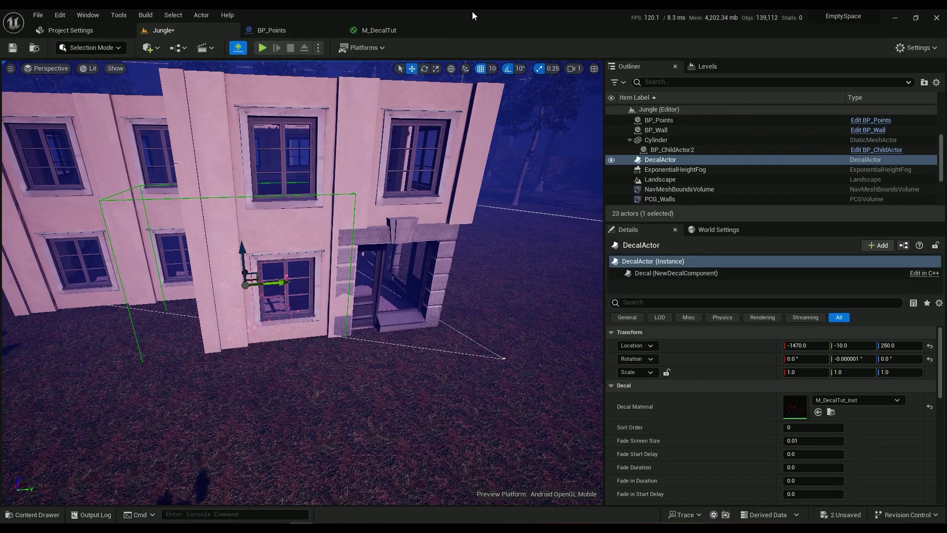
pyautogui.press('w')
pyautogui.moveTo(441, 307); pyautogui.dragTo(439, 306, button='right')
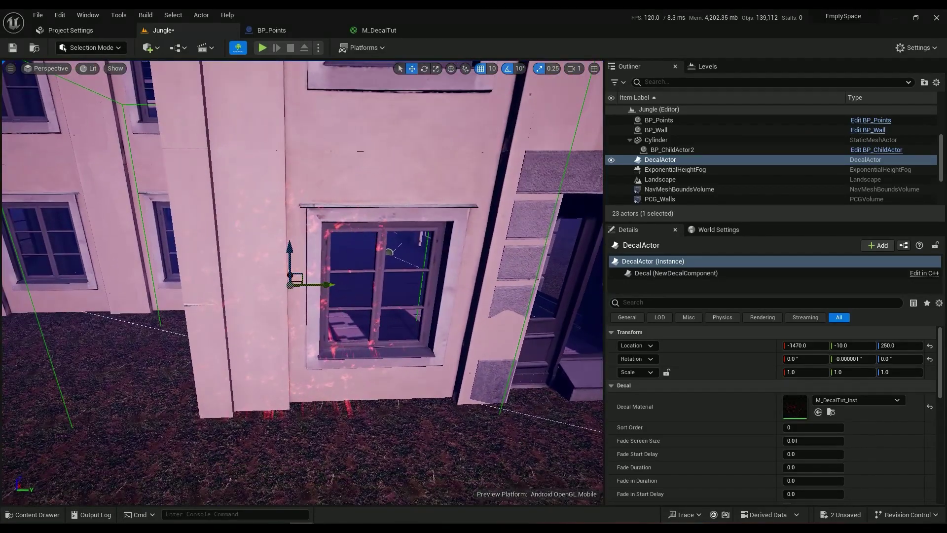